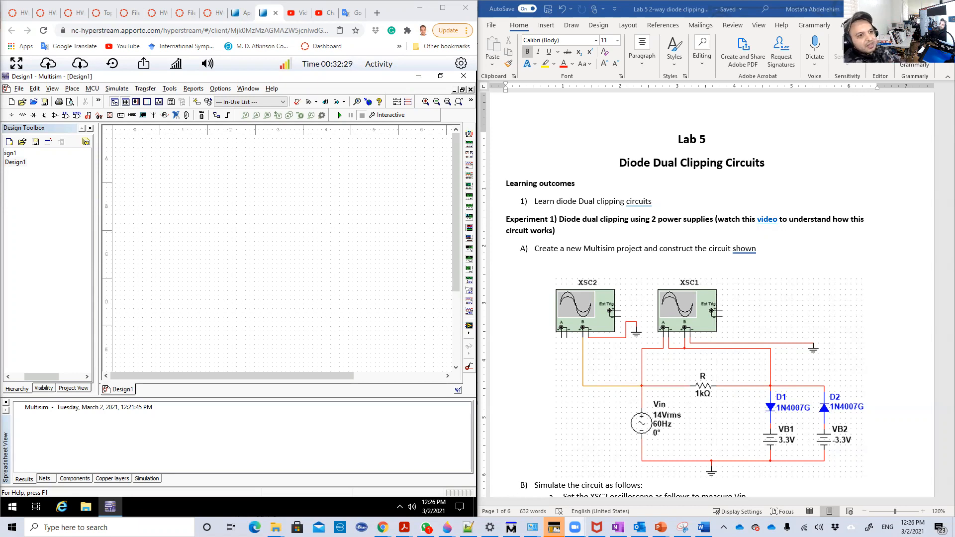
- Open the design file "Lab 5 - Exp 1 - Dual clipping circuits - 2 batteries circuit"
{"action": "scroll", "coordinate": [624, 225], "scroll_direction": "down", "scroll_amount": 2}
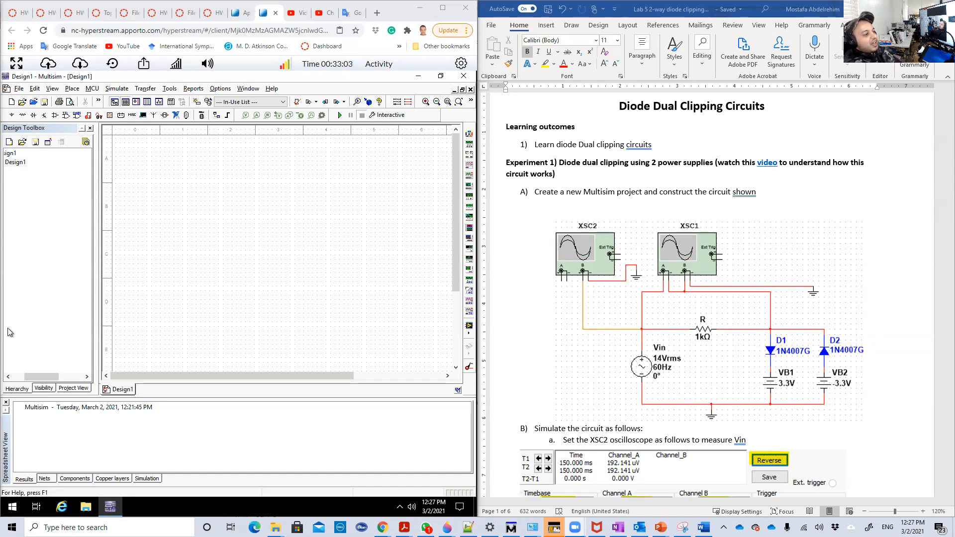
{"action": "left_click_drag", "start_coordinate": [50, 377], "coordinate": [38, 376]}
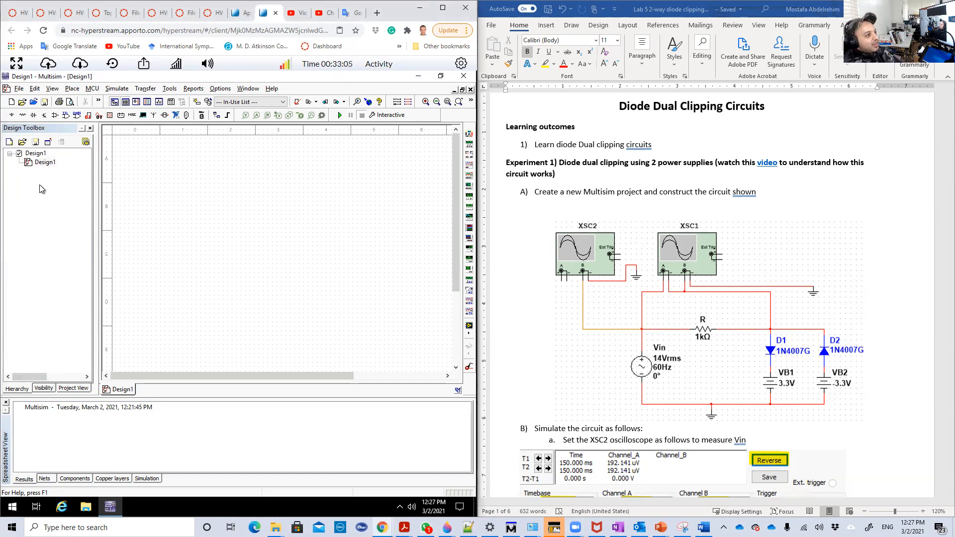
{"action": "left_click", "coordinate": [23, 143]}
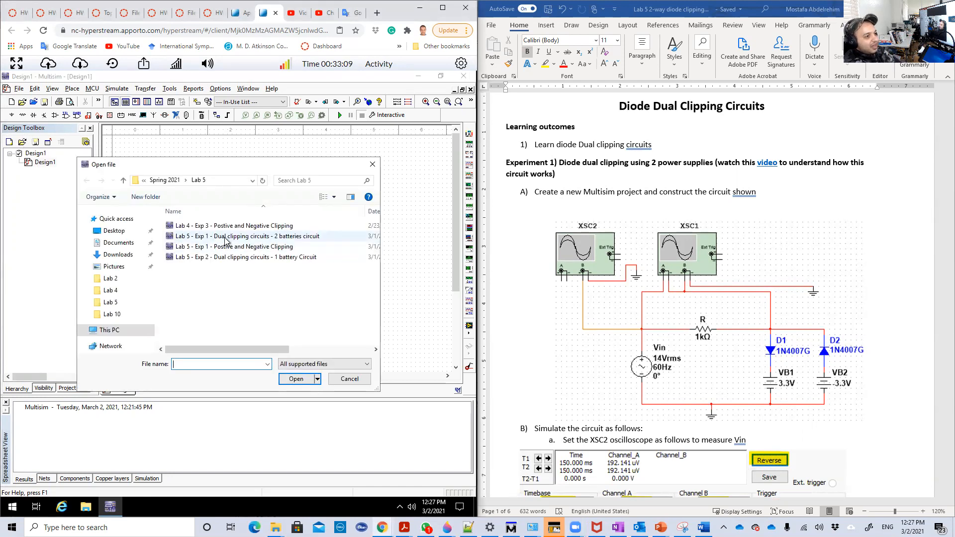
{"action": "left_click", "coordinate": [229, 238]}
{"action": "left_click", "coordinate": [296, 379]}
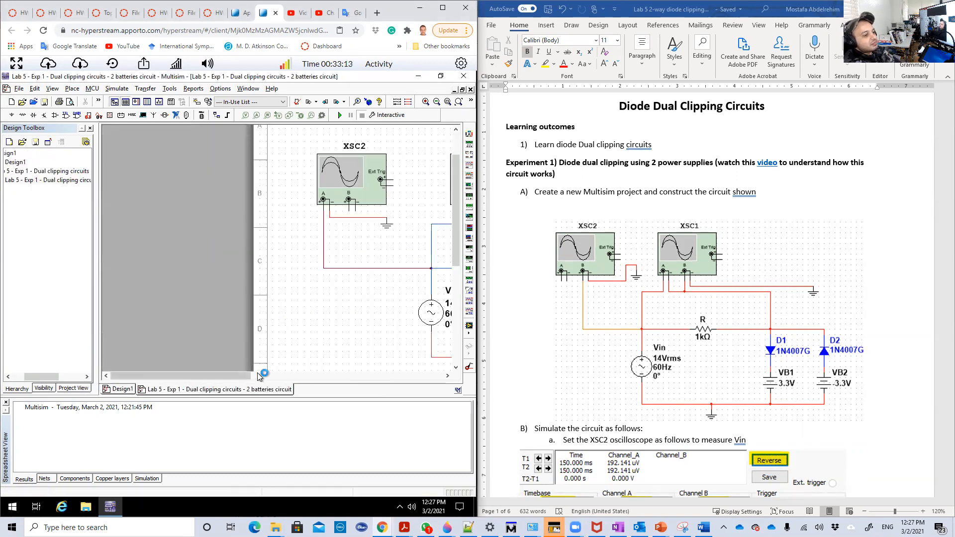
- Frame the complete dual clipping circuit, including both oscilloscopes, in the schematic view
{"action": "left_click", "coordinate": [437, 102]}
{"action": "left_click", "coordinate": [436, 102]}
{"action": "left_click", "coordinate": [437, 102]}
{"action": "left_click", "coordinate": [436, 102]}
{"action": "left_click", "coordinate": [437, 101]}
{"action": "left_click", "coordinate": [436, 102]}
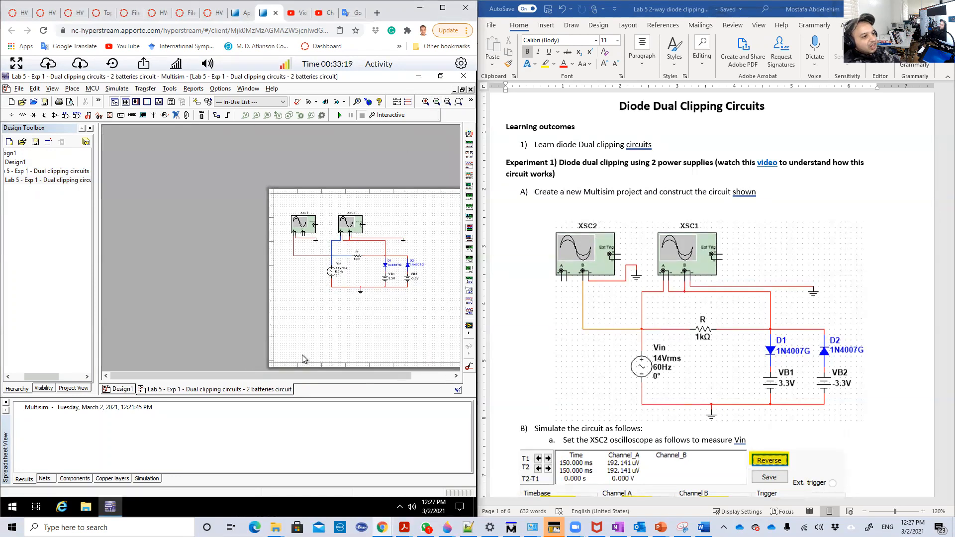
{"action": "left_click_drag", "start_coordinate": [297, 377], "coordinate": [344, 377]}
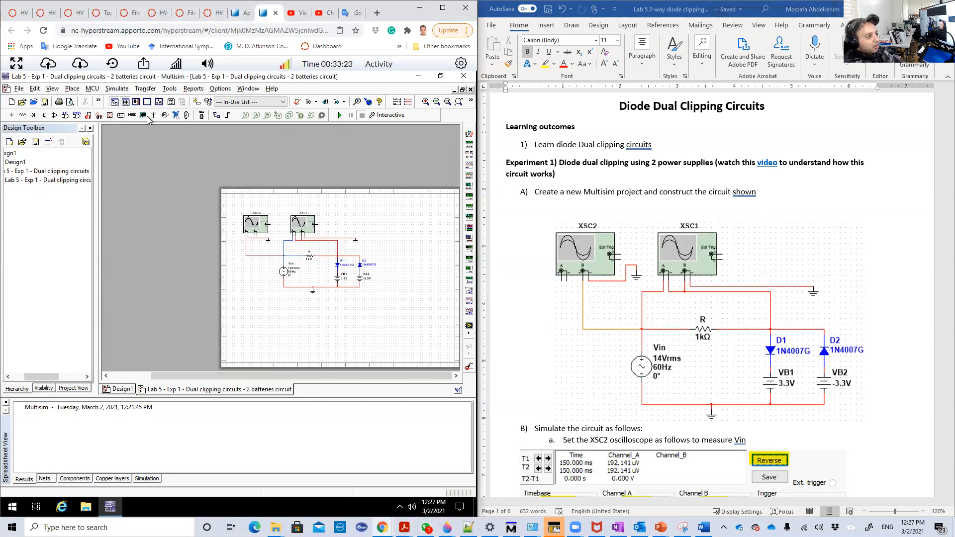
{"action": "left_click", "coordinate": [447, 103]}
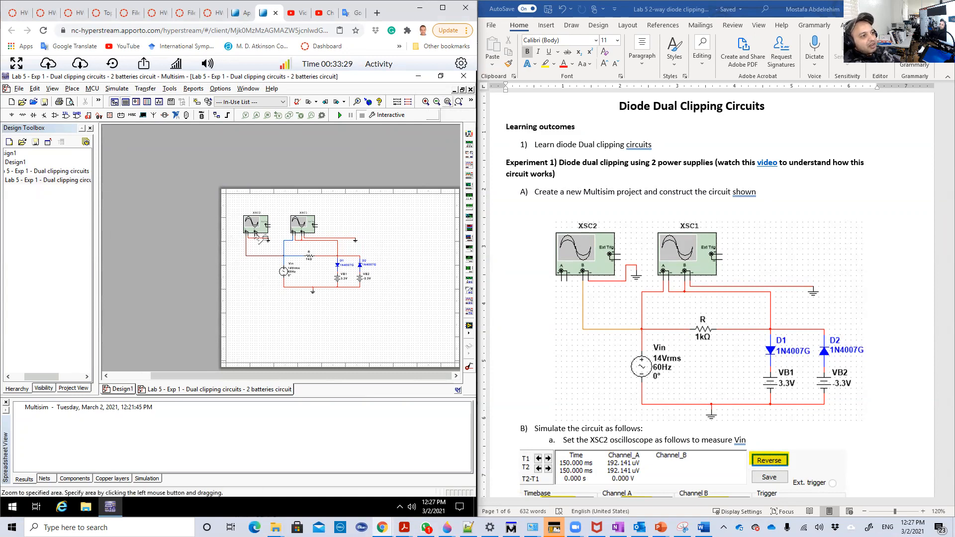
{"action": "left_click_drag", "start_coordinate": [238, 202], "coordinate": [393, 311]}
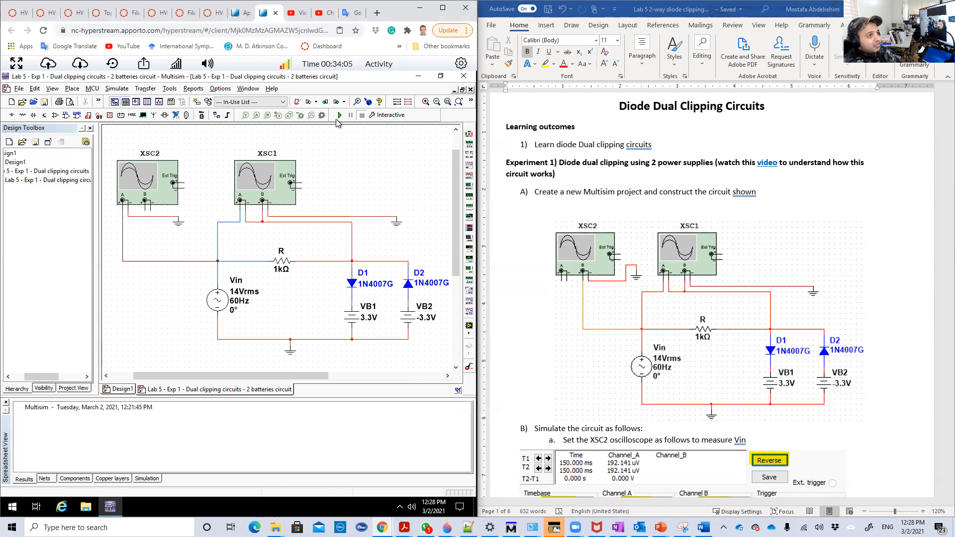
- Open oscilloscope XSC2 in the running simulation and reverse its display background
{"action": "double_click", "coordinate": [148, 192]}
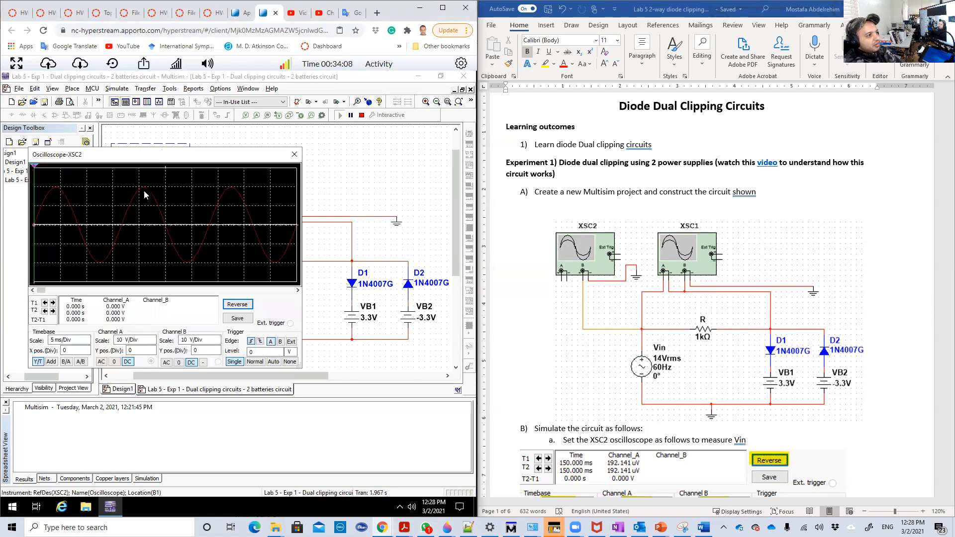
{"action": "left_click", "coordinate": [238, 304]}
{"action": "scroll", "coordinate": [617, 313], "scroll_direction": "down", "scroll_amount": 5}
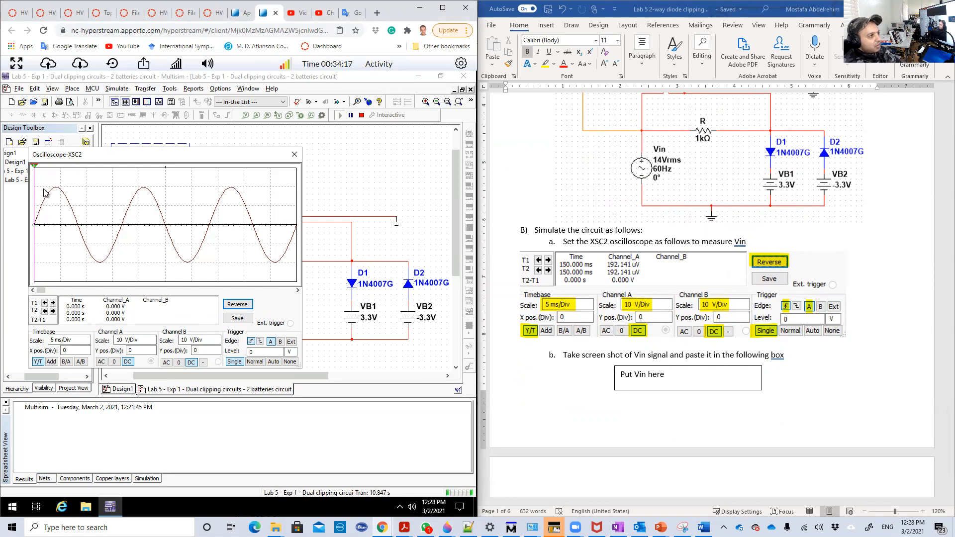
- Measure Vin's peaks on XSC2 with cursor T2 at the next Y MAX and T1 at the next Y MIN, and close the oscilloscope
{"action": "left_click_drag", "start_coordinate": [32, 170], "coordinate": [54, 175]}
{"action": "right_click", "coordinate": [55, 175]}
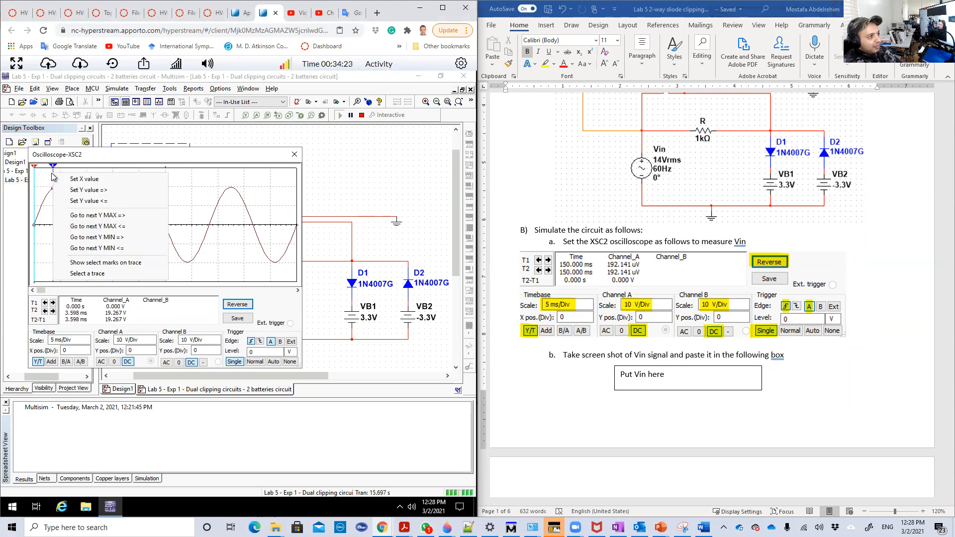
{"action": "left_click", "coordinate": [92, 219]}
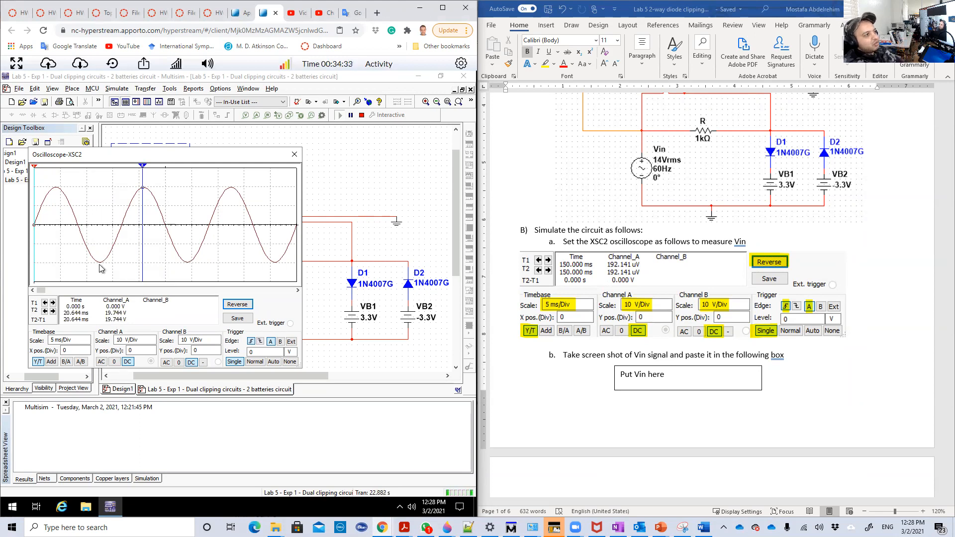
{"action": "left_click_drag", "start_coordinate": [34, 179], "coordinate": [47, 180]}
{"action": "right_click", "coordinate": [47, 178]}
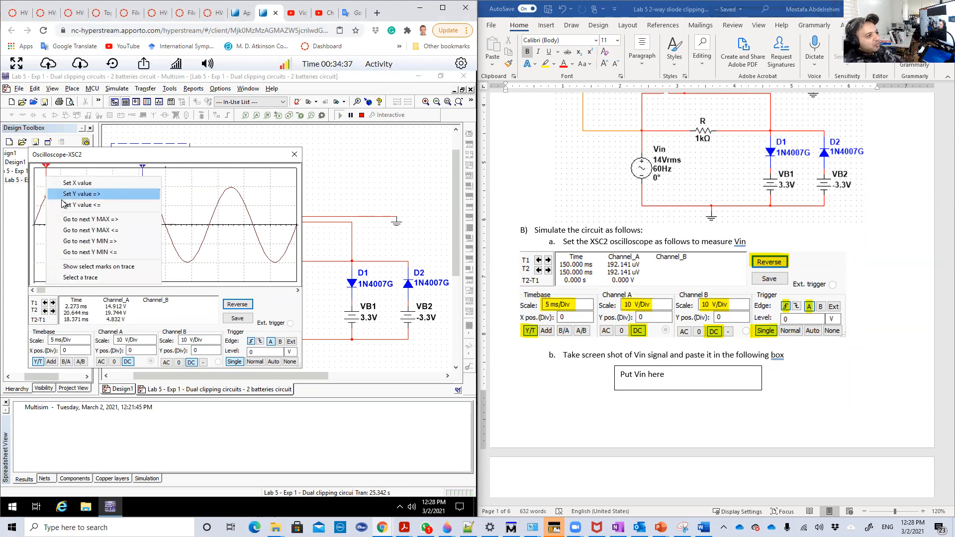
{"action": "left_click", "coordinate": [85, 241]}
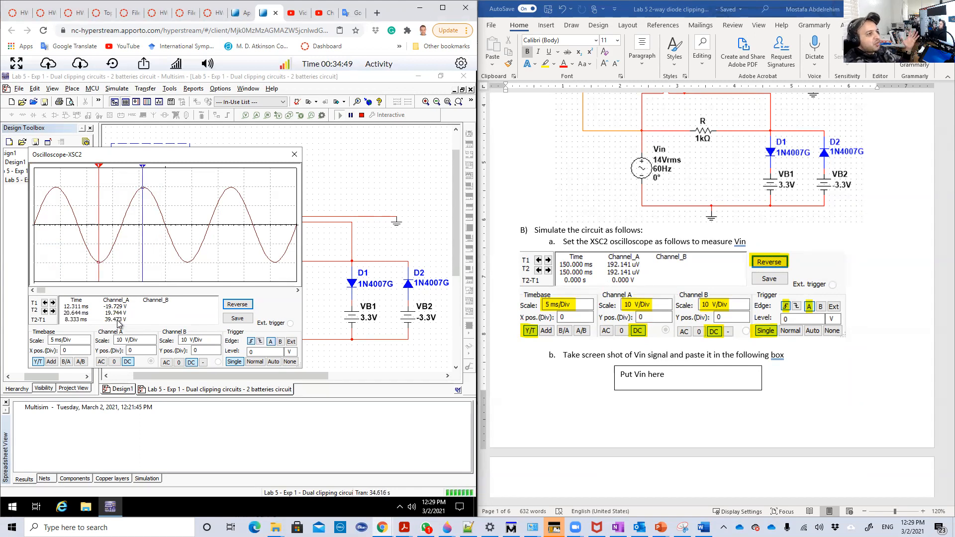
{"action": "left_click", "coordinate": [293, 155]}
- Set oscilloscope XSC1 to show Vo, with channel A on 0, channel B on DC and the display background reversed
{"action": "scroll", "coordinate": [563, 239], "scroll_direction": "down", "scroll_amount": 3}
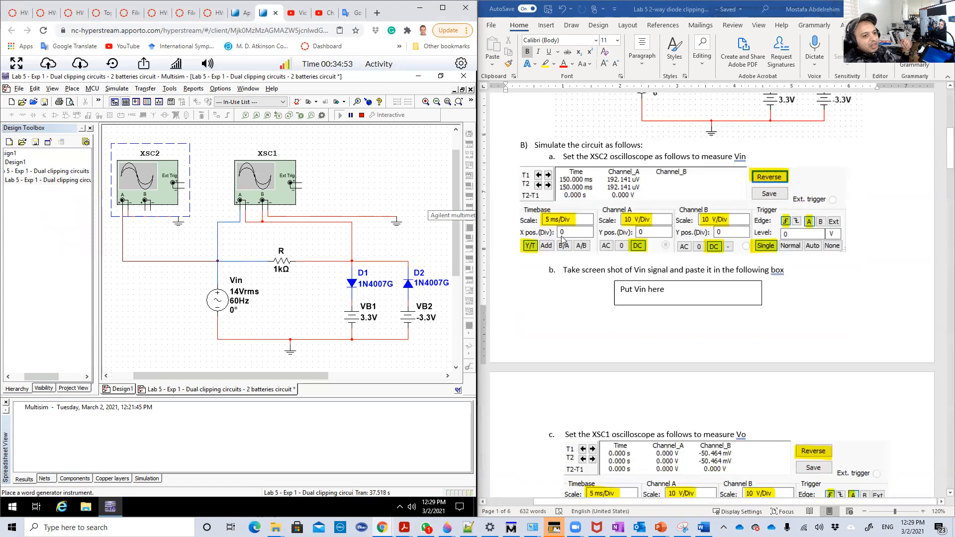
{"action": "scroll", "coordinate": [562, 239], "scroll_direction": "down", "scroll_amount": 10}
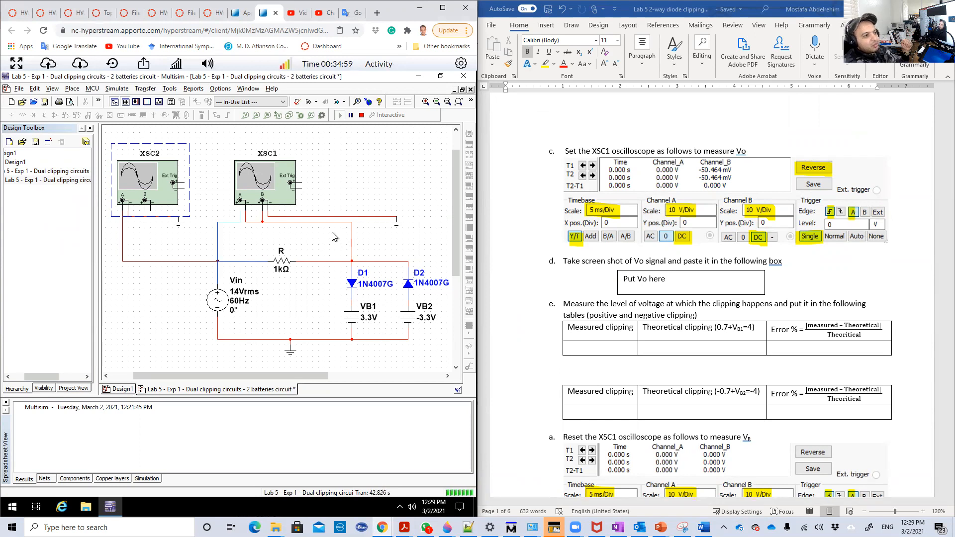
{"action": "double_click", "coordinate": [260, 184]}
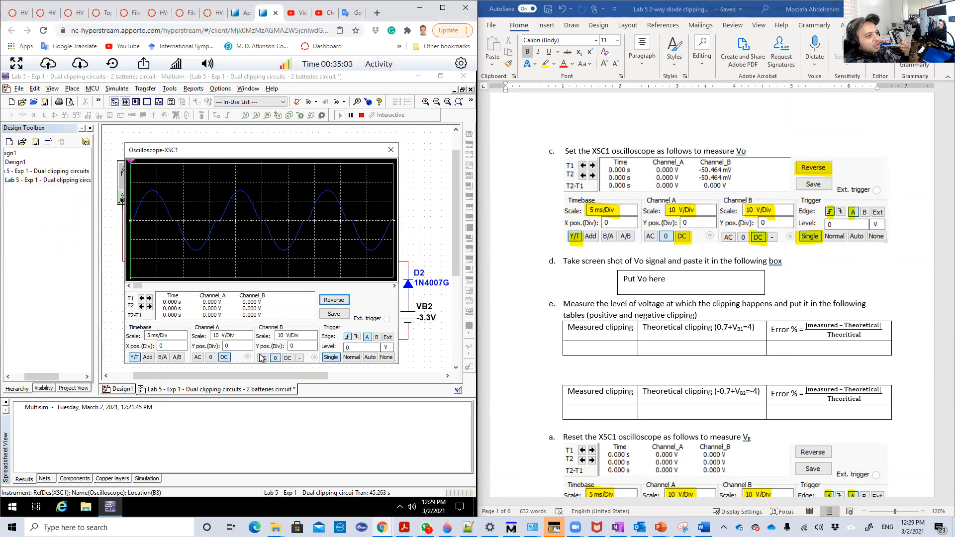
{"action": "scroll", "coordinate": [546, 347], "scroll_direction": "down", "scroll_amount": 3}
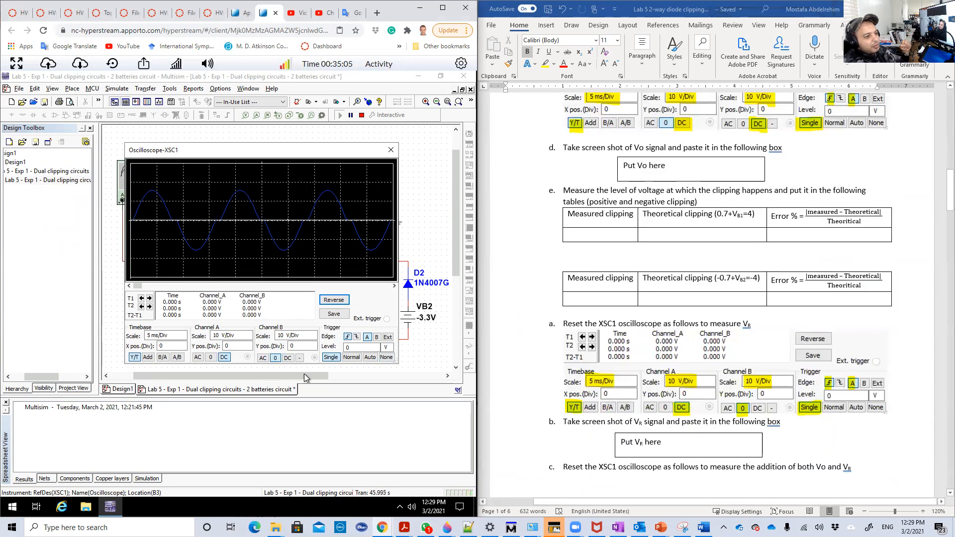
{"action": "left_click", "coordinate": [210, 357]}
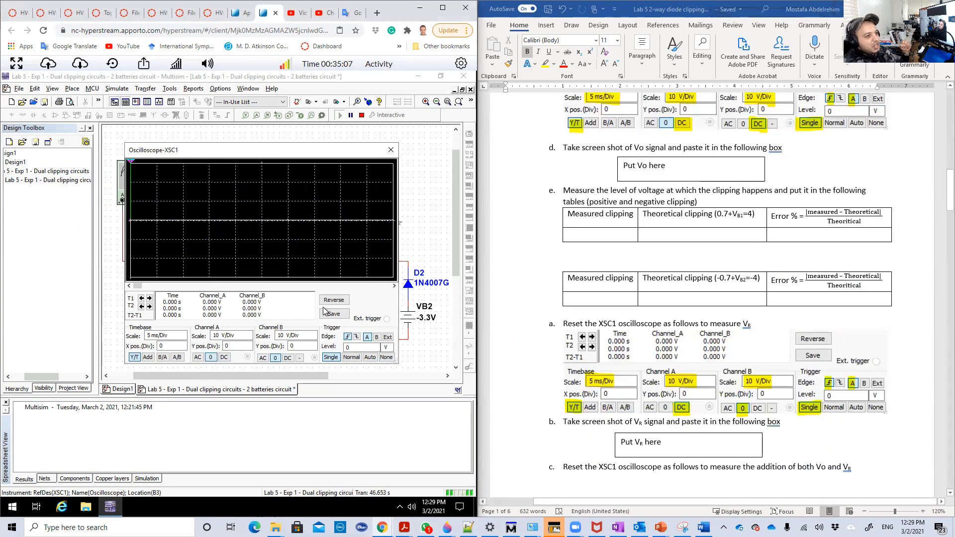
{"action": "left_click", "coordinate": [334, 299]}
{"action": "left_click", "coordinate": [288, 358]}
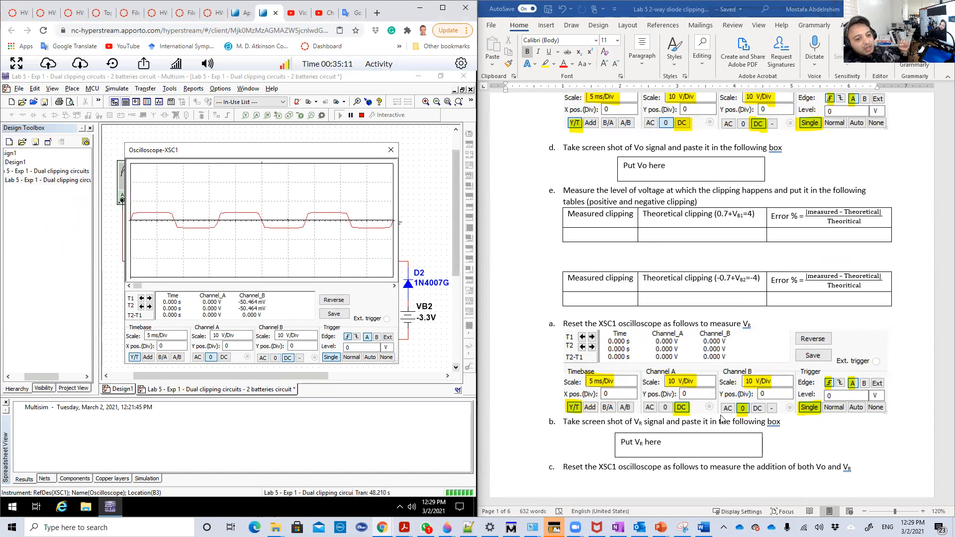
- Place XSC1's cursor T2 on the first positive clipped plateau and select the channel B trace for it
{"action": "scroll", "coordinate": [722, 418], "scroll_direction": "up", "scroll_amount": 2}
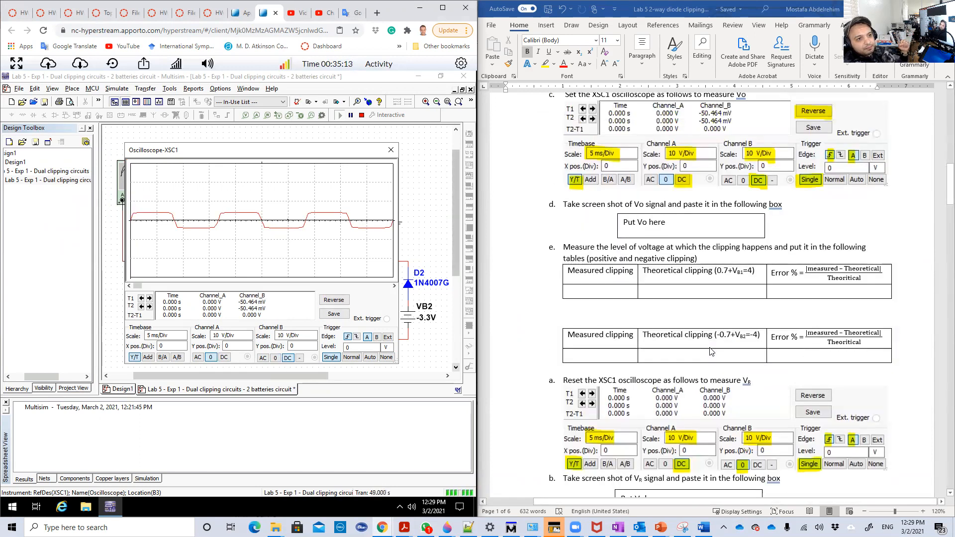
{"action": "scroll", "coordinate": [711, 351], "scroll_direction": "up", "scroll_amount": 3}
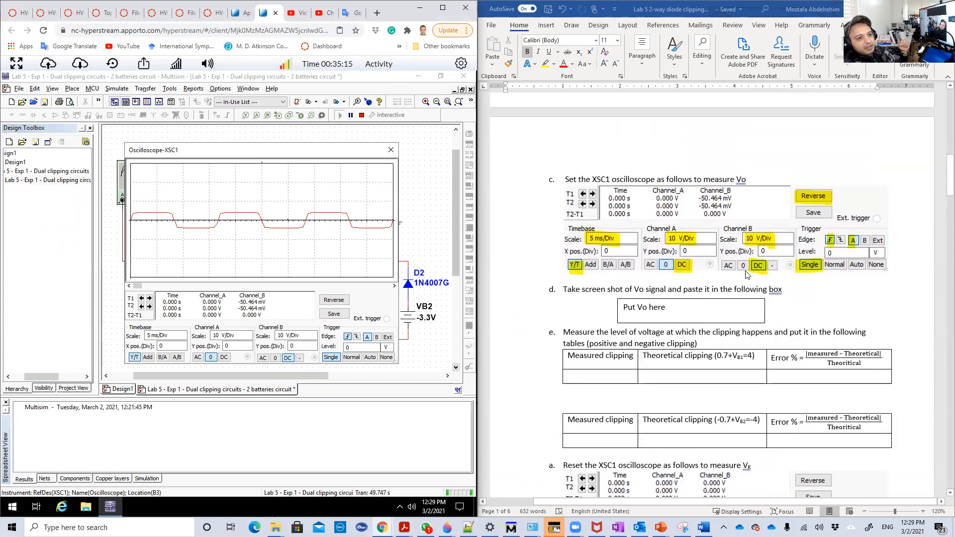
{"action": "scroll", "coordinate": [746, 277], "scroll_direction": "up", "scroll_amount": 3}
{"action": "scroll", "coordinate": [742, 307], "scroll_direction": "up", "scroll_amount": 1}
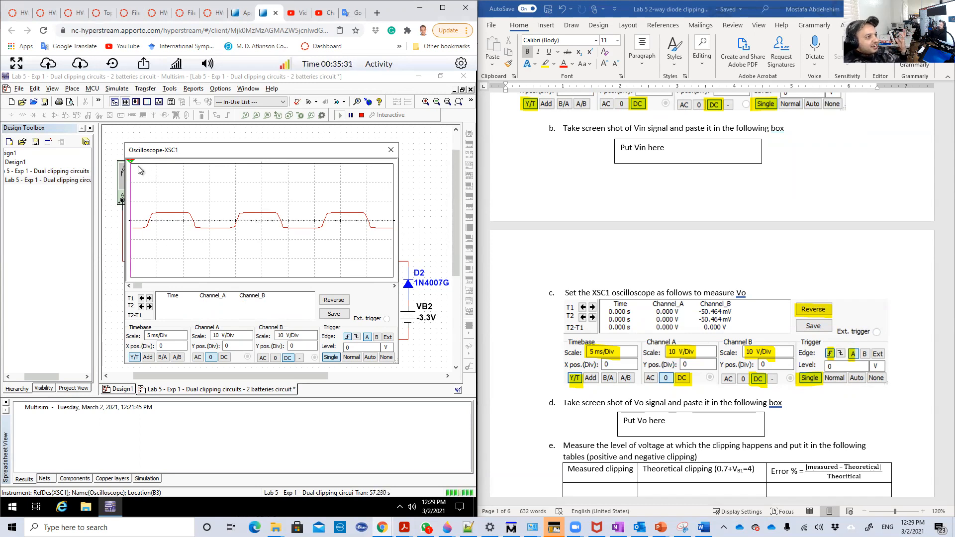
{"action": "left_click_drag", "start_coordinate": [130, 165], "coordinate": [167, 169]}
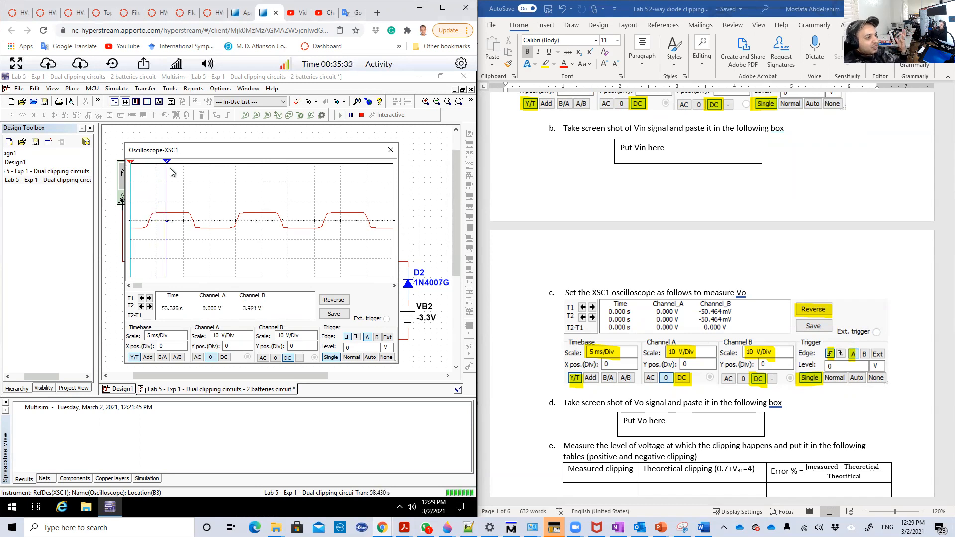
{"action": "right_click", "coordinate": [167, 163]}
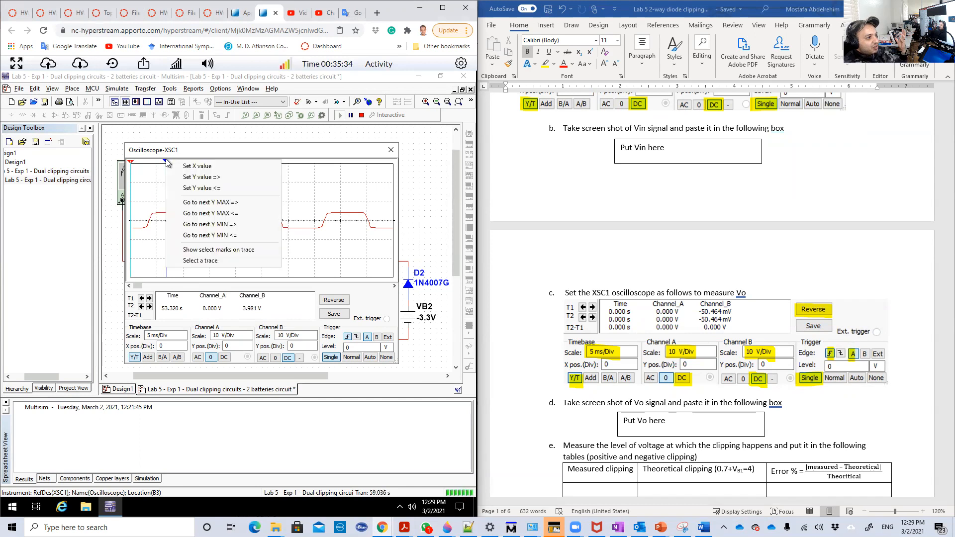
{"action": "left_click", "coordinate": [206, 260]}
{"action": "left_click", "coordinate": [232, 264]}
{"action": "left_click", "coordinate": [232, 281]}
{"action": "left_click", "coordinate": [339, 250]}
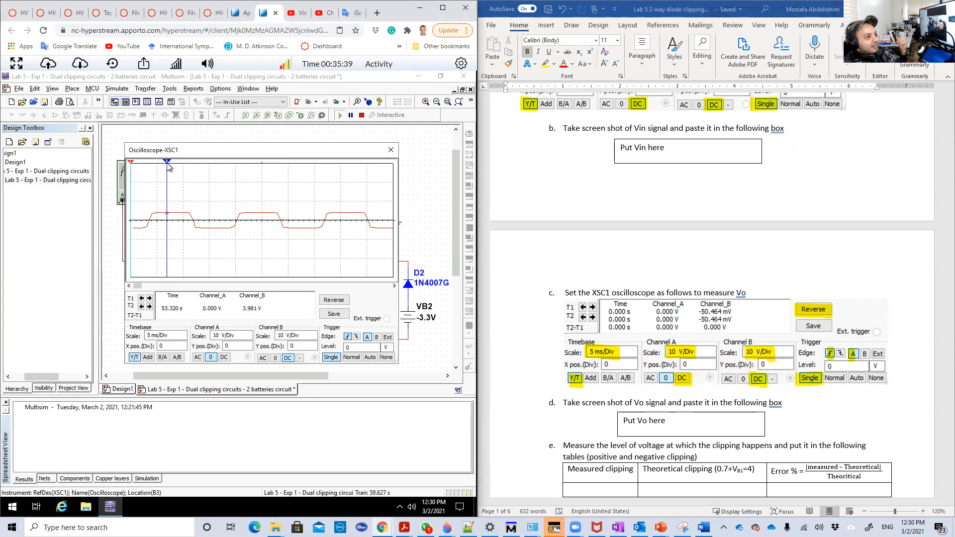
- Measure Vo's positive and negative clipping levels with cursor T2 at the next Y MAX and T1 at the next Y MIN
{"action": "right_click", "coordinate": [168, 164]}
{"action": "left_click", "coordinate": [208, 205]}
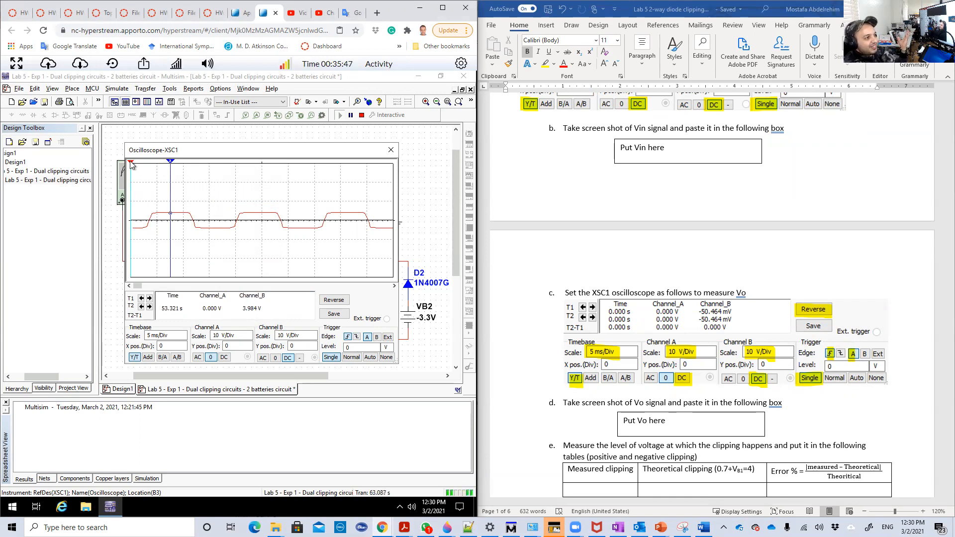
{"action": "left_click_drag", "start_coordinate": [132, 164], "coordinate": [203, 168]}
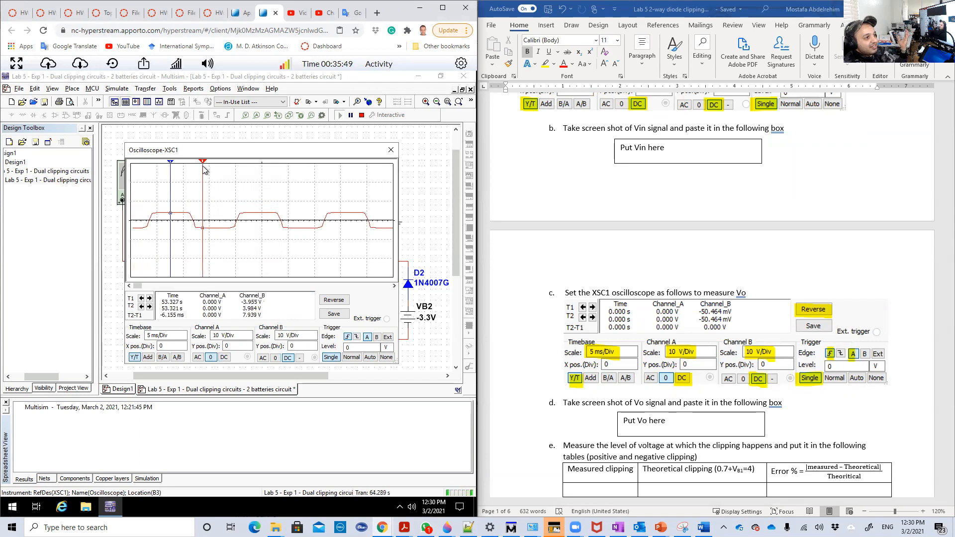
{"action": "right_click", "coordinate": [204, 164]}
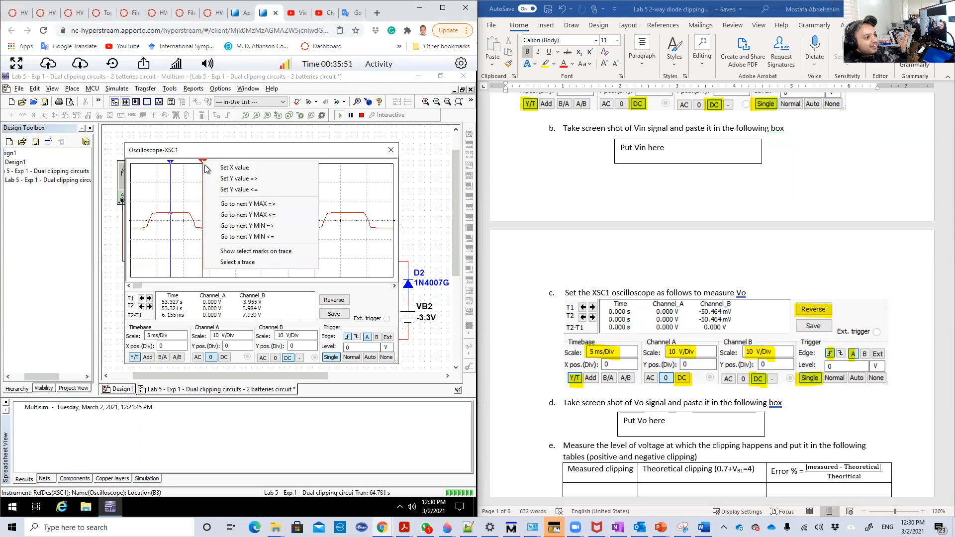
{"action": "left_click", "coordinate": [240, 227]}
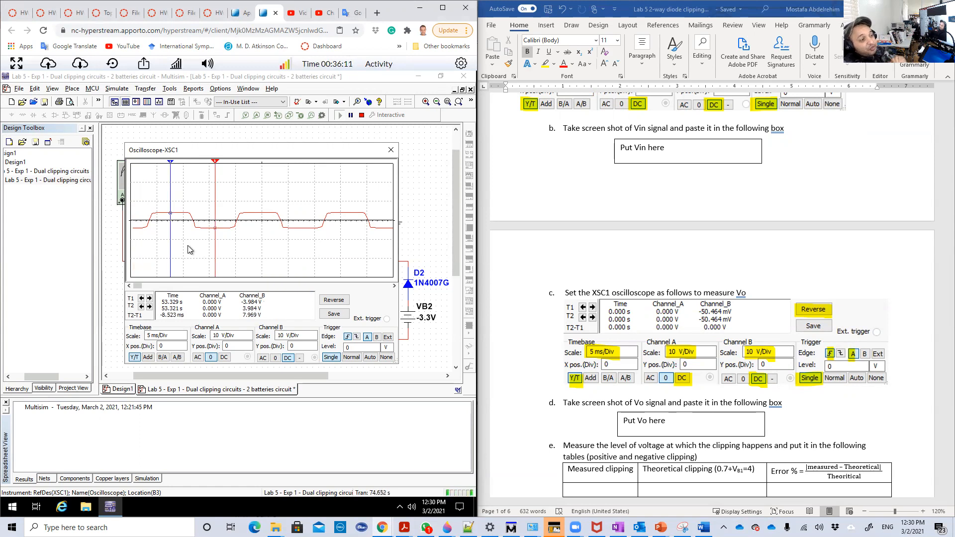
- Examine the lab handout's instructions for measuring Vin, Vo and VR, including the positive and negative clipping tables
{"action": "scroll", "coordinate": [780, 231], "scroll_direction": "up", "scroll_amount": 5}
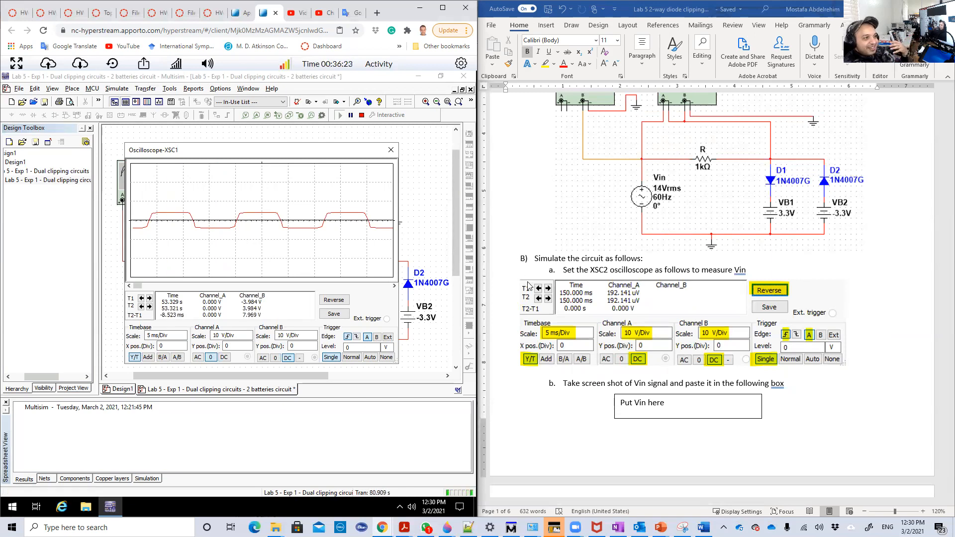
{"action": "scroll", "coordinate": [528, 285], "scroll_direction": "down", "scroll_amount": 5}
{"action": "scroll", "coordinate": [528, 286], "scroll_direction": "down", "scroll_amount": 9}
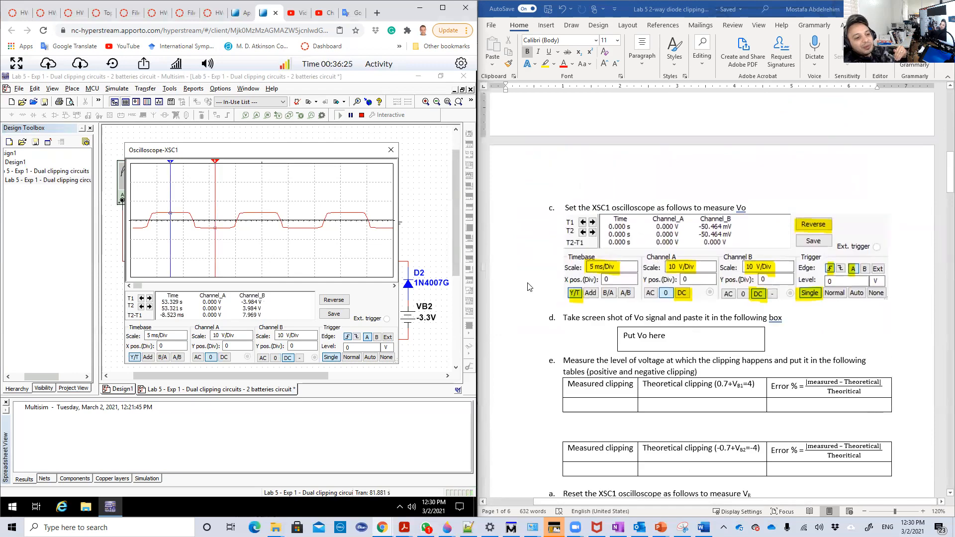
{"action": "scroll", "coordinate": [530, 287], "scroll_direction": "up", "scroll_amount": 1}
{"action": "scroll", "coordinate": [529, 288], "scroll_direction": "up", "scroll_amount": 8}
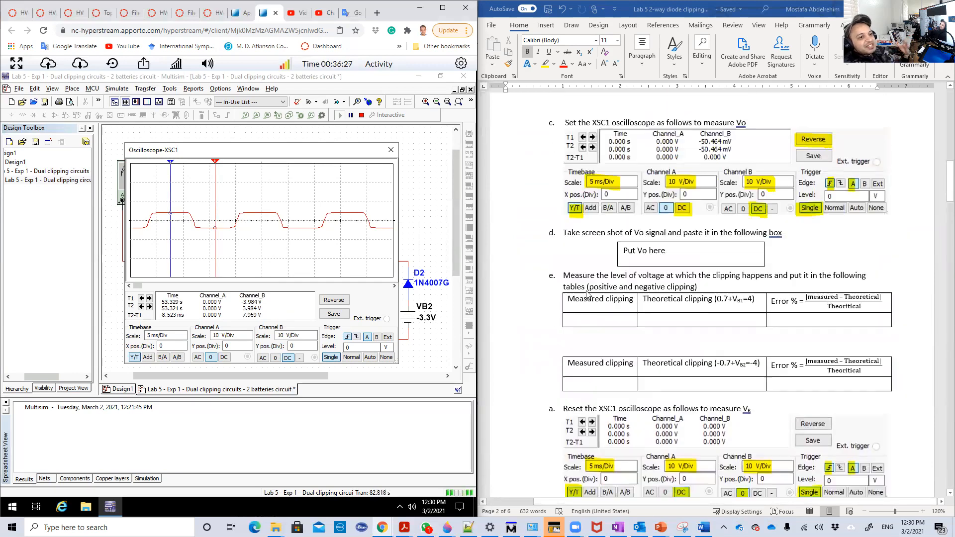
{"action": "scroll", "coordinate": [672, 263], "scroll_direction": "down", "scroll_amount": 2}
{"action": "scroll", "coordinate": [686, 329], "scroll_direction": "down", "scroll_amount": 3}
{"action": "scroll", "coordinate": [685, 330], "scroll_direction": "down", "scroll_amount": 1}
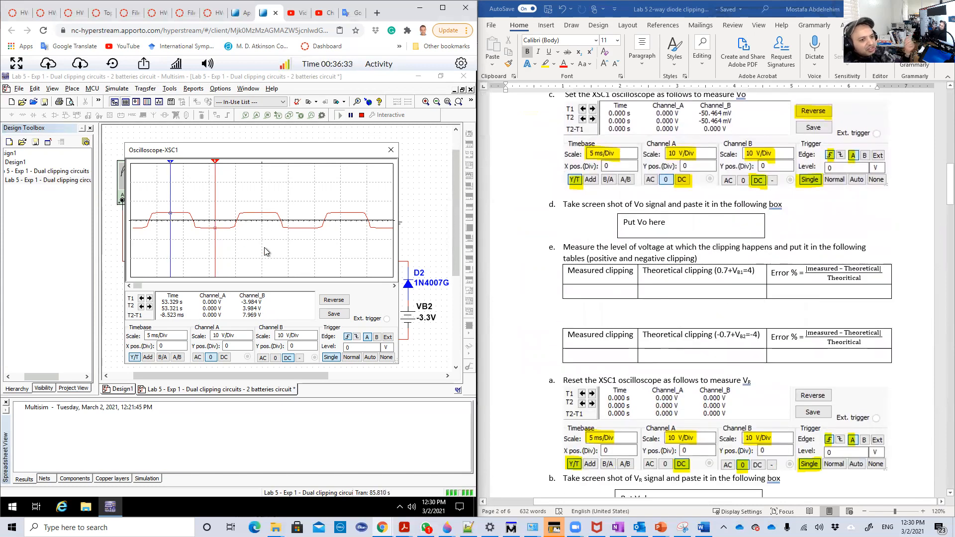
{"action": "scroll", "coordinate": [707, 306], "scroll_direction": "down", "scroll_amount": 4}
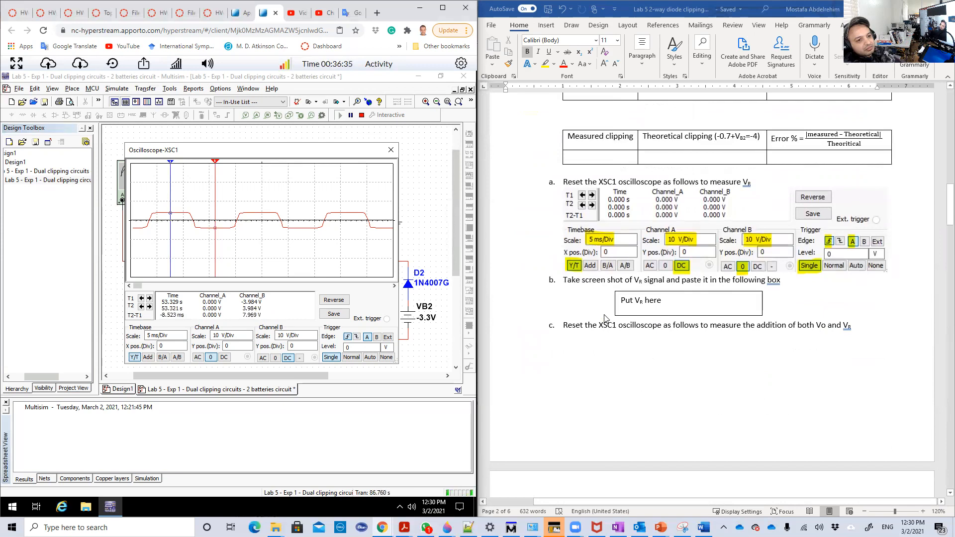
- Set oscilloscope XSC1 to show VR, with channel B on 0 and channel A on DC
{"action": "scroll", "coordinate": [604, 319], "scroll_direction": "down", "scroll_amount": 7}
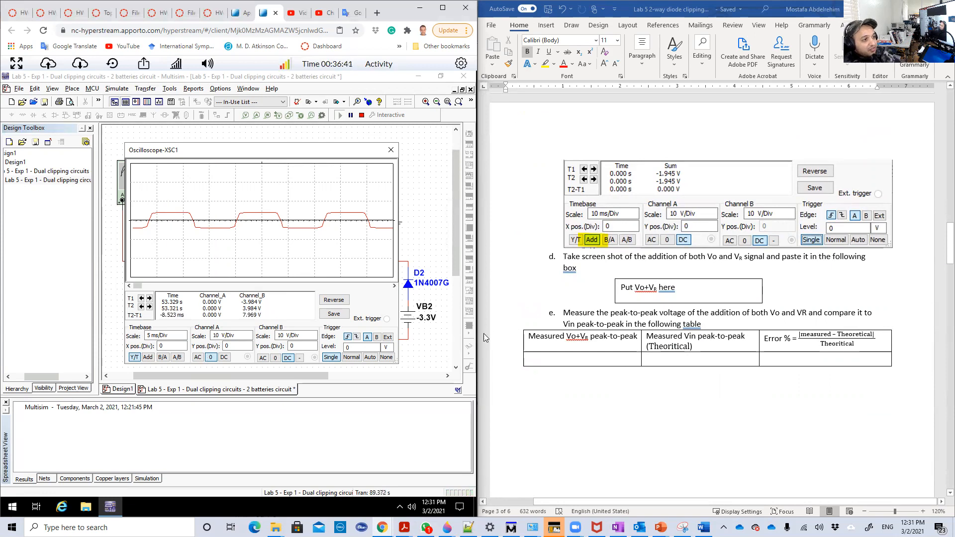
{"action": "left_click", "coordinate": [275, 359]}
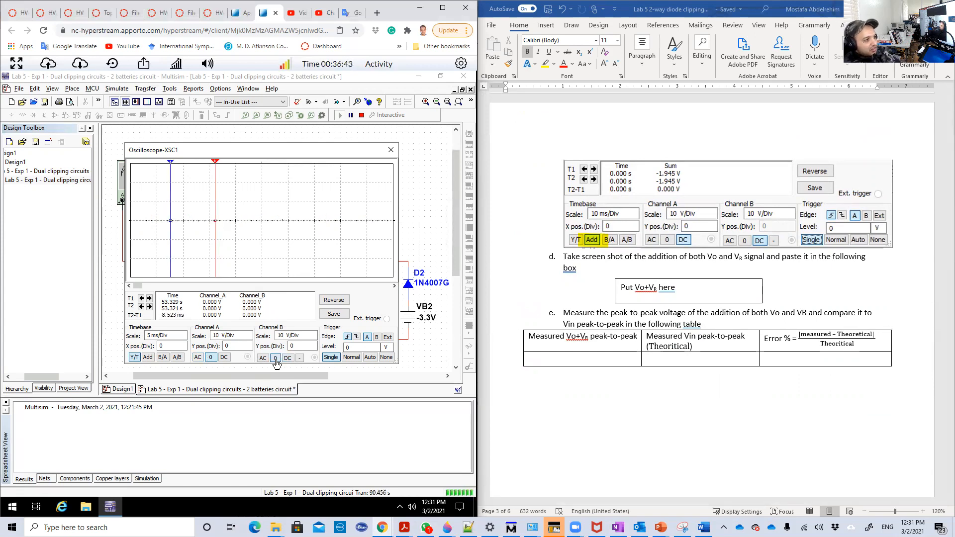
{"action": "left_click", "coordinate": [223, 357]}
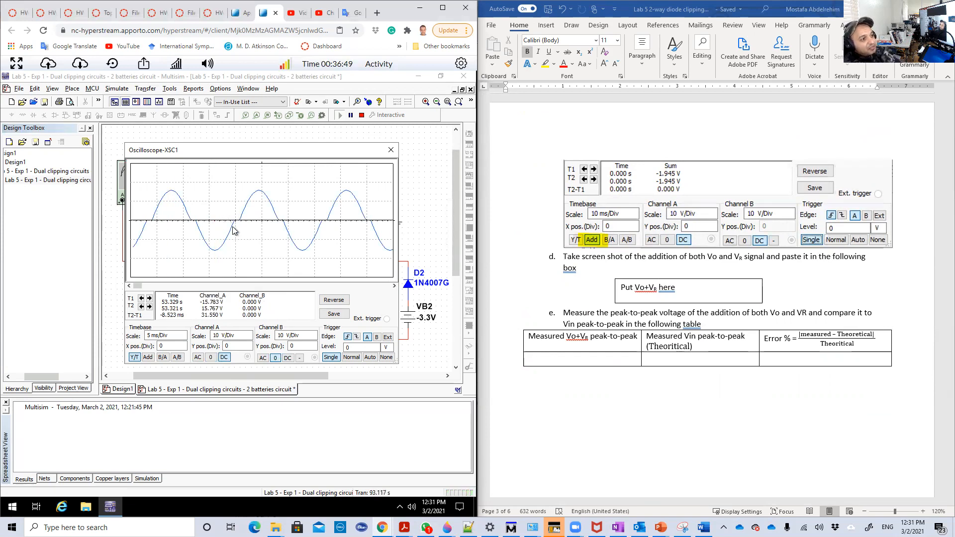
- Open oscilloscope XSC2's display and arrange it beside XSC1 to compare Vin with VR
{"action": "left_click_drag", "start_coordinate": [241, 155], "coordinate": [339, 162]}
{"action": "double_click", "coordinate": [167, 192]}
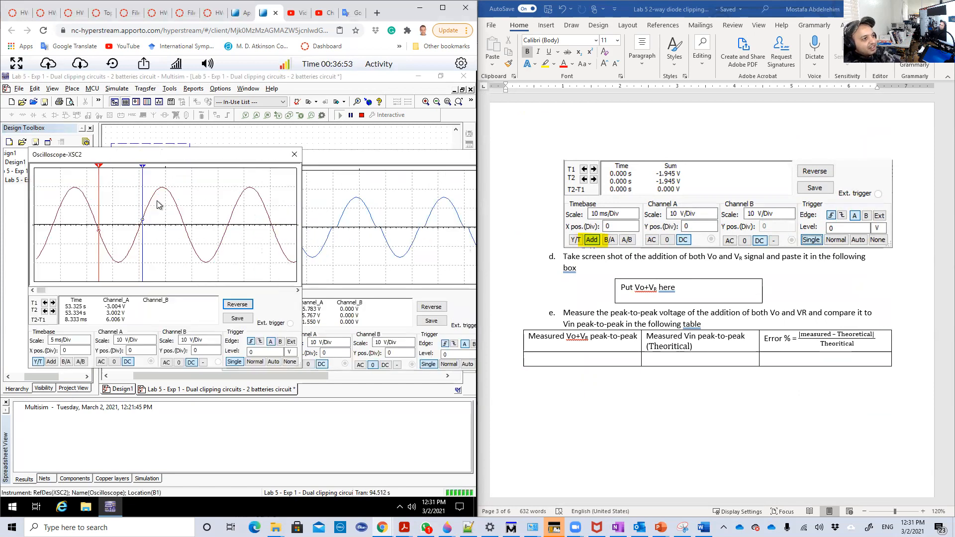
{"action": "left_click_drag", "start_coordinate": [160, 160], "coordinate": [93, 161]}
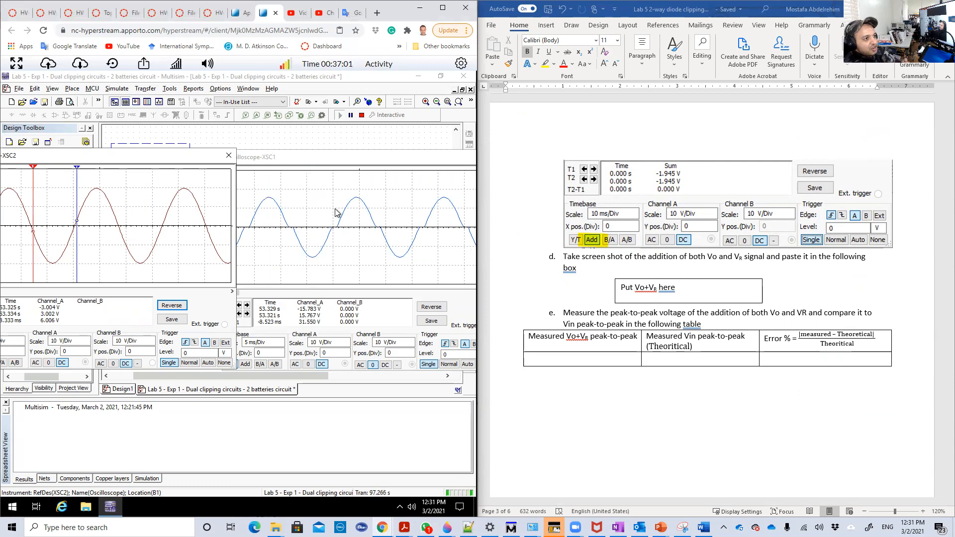
- Set XSC1 to show Vo+VR in Add mode with channel B on DC and Single triggering, keeping it beside XSC2
{"action": "scroll", "coordinate": [739, 209], "scroll_direction": "up", "scroll_amount": 15}
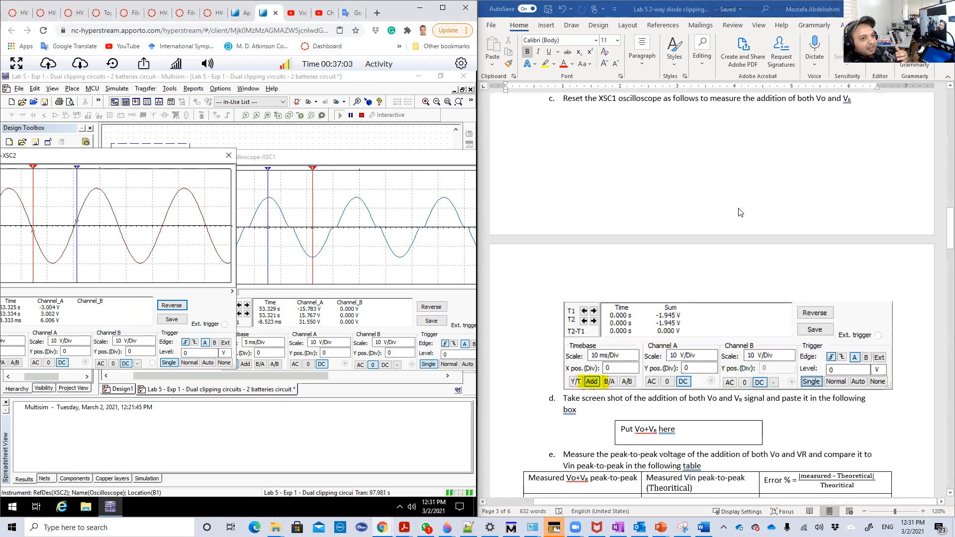
{"action": "scroll", "coordinate": [738, 211], "scroll_direction": "up", "scroll_amount": 10}
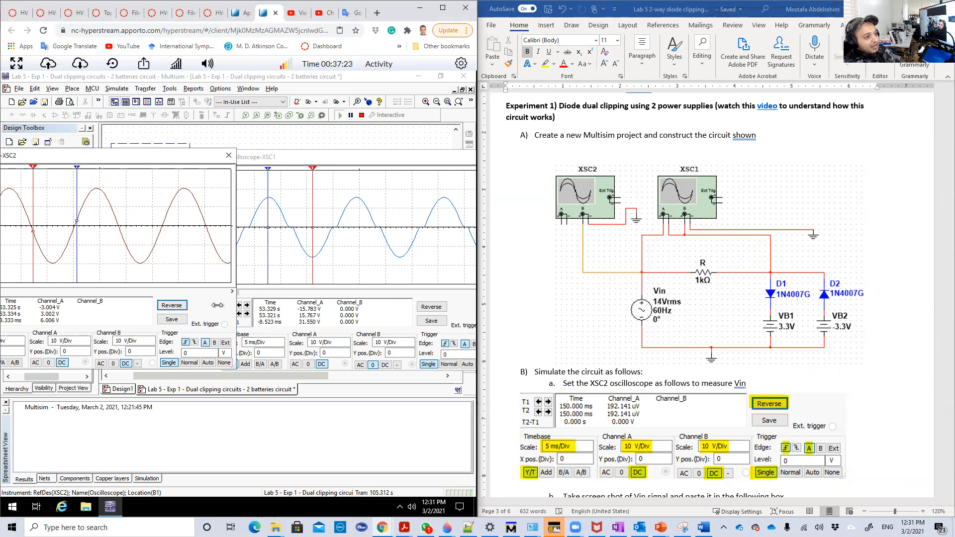
{"action": "left_click", "coordinate": [267, 195]}
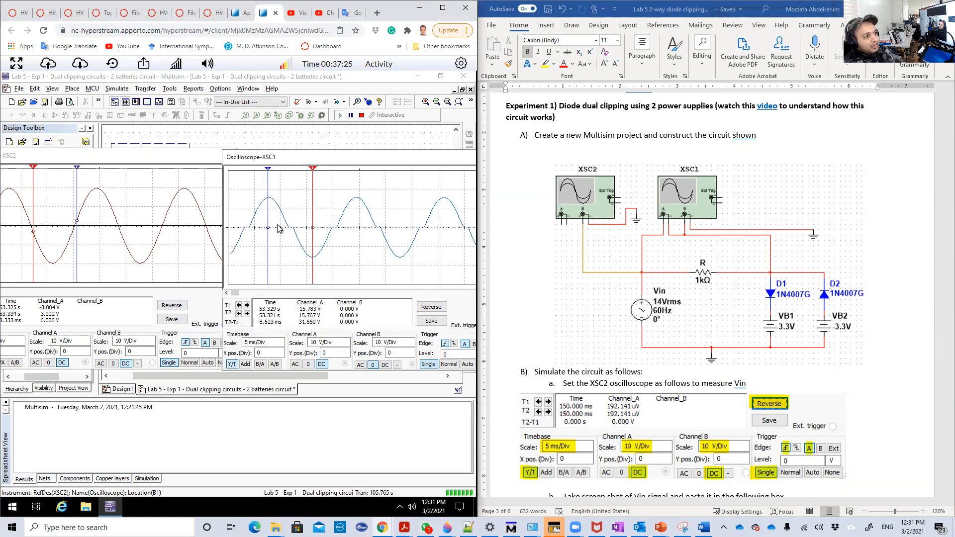
{"action": "left_click", "coordinate": [245, 364]}
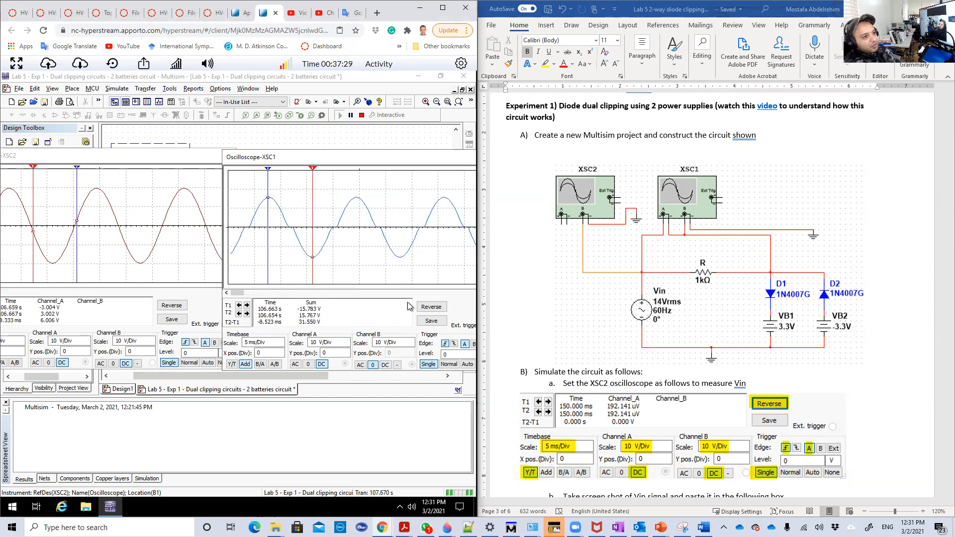
{"action": "left_click_drag", "start_coordinate": [372, 163], "coordinate": [293, 163]}
{"action": "left_click", "coordinate": [400, 364]}
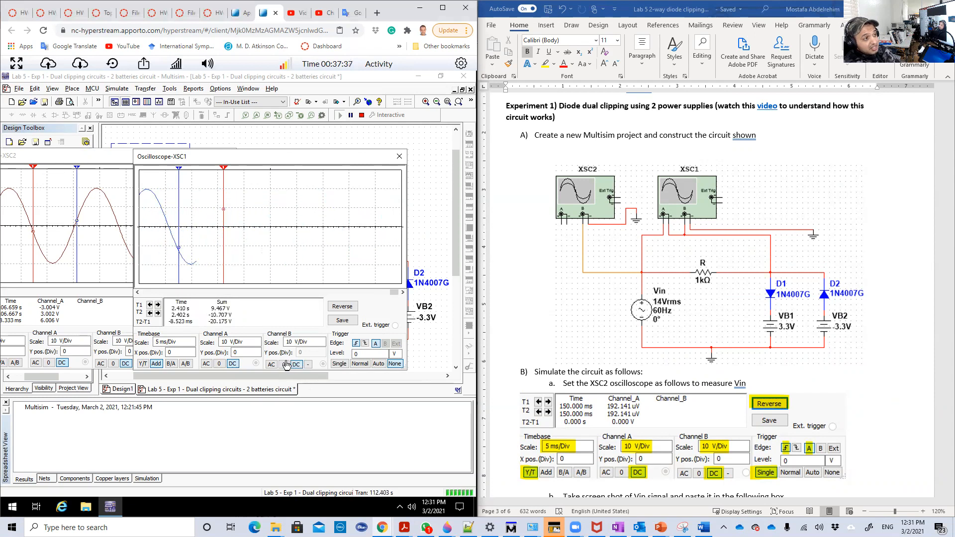
{"action": "left_click", "coordinate": [339, 363]}
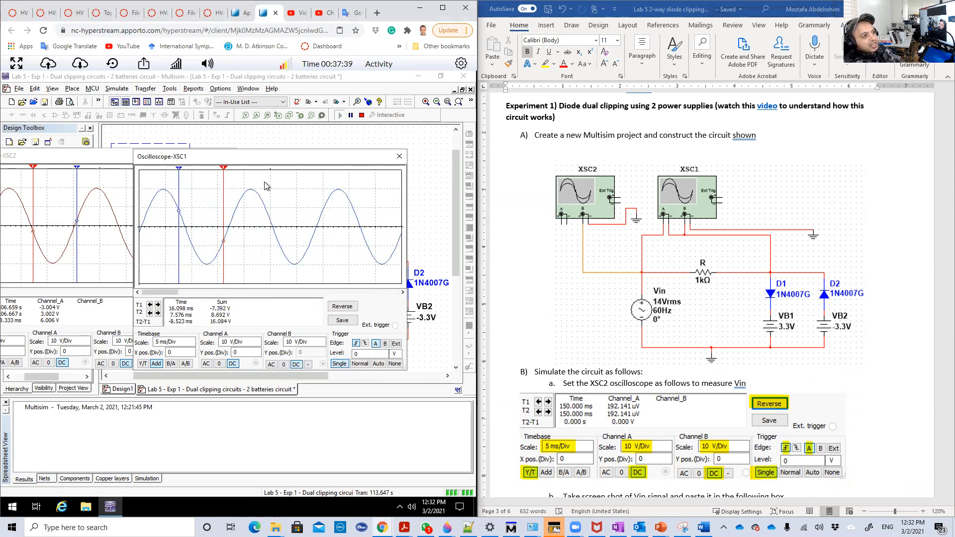
{"action": "left_click_drag", "start_coordinate": [257, 165], "coordinate": [302, 169]}
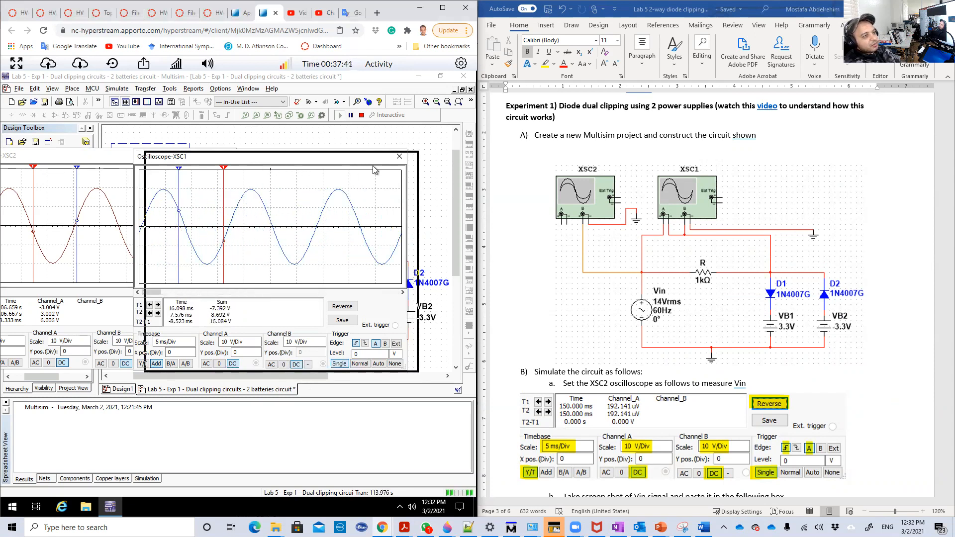
{"action": "left_click_drag", "start_coordinate": [375, 170], "coordinate": [303, 170]}
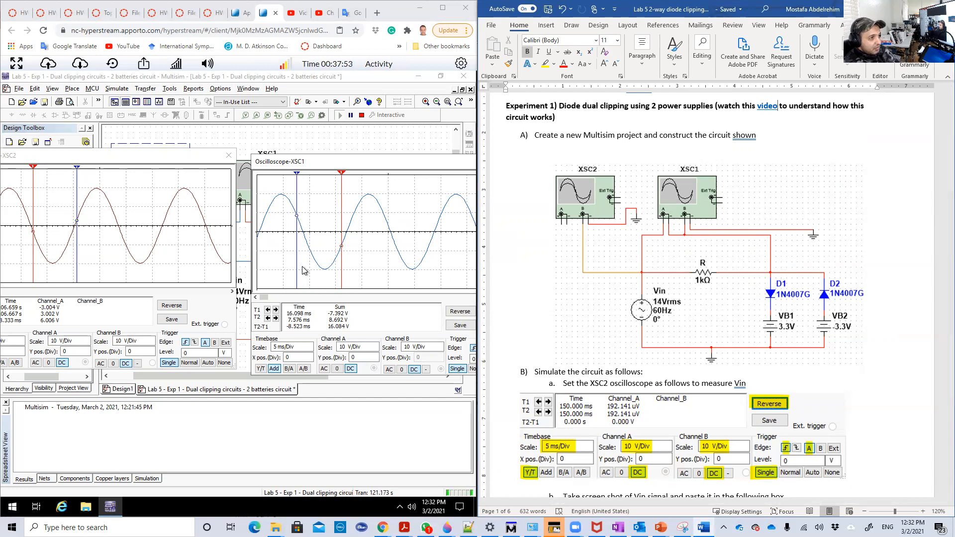
- Measure the positive peaks of XSC1's Vo+VR sum and XSC2's Vin with each cursor T1 at the next Y MAX
{"action": "scroll", "coordinate": [625, 433], "scroll_direction": "down", "scroll_amount": 11}
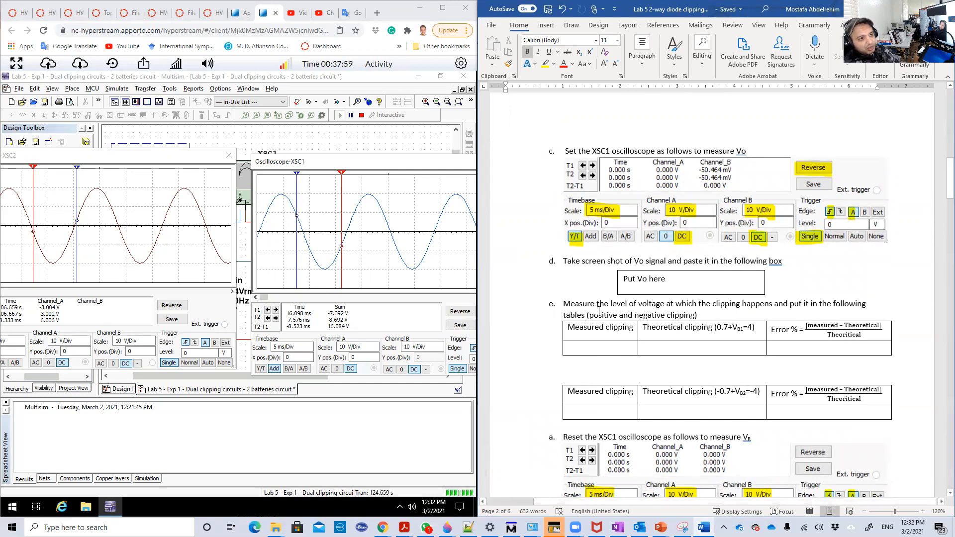
{"action": "right_click", "coordinate": [343, 174]}
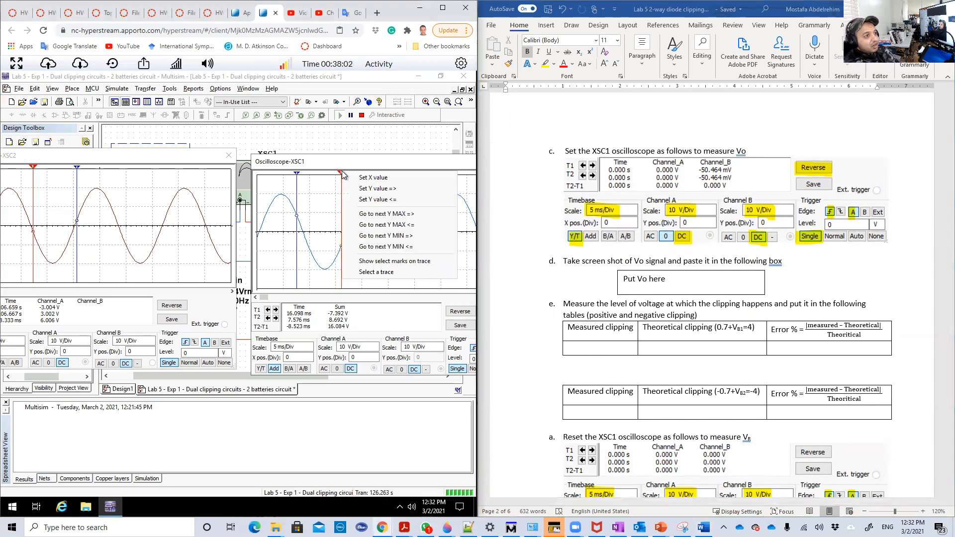
{"action": "left_click", "coordinate": [376, 215]}
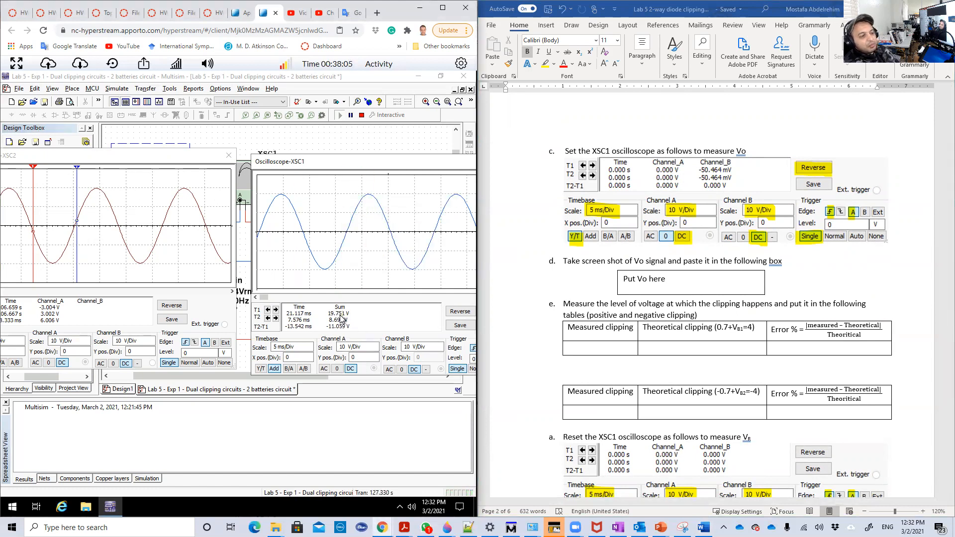
{"action": "right_click", "coordinate": [78, 170]}
{"action": "left_click", "coordinate": [103, 209]}
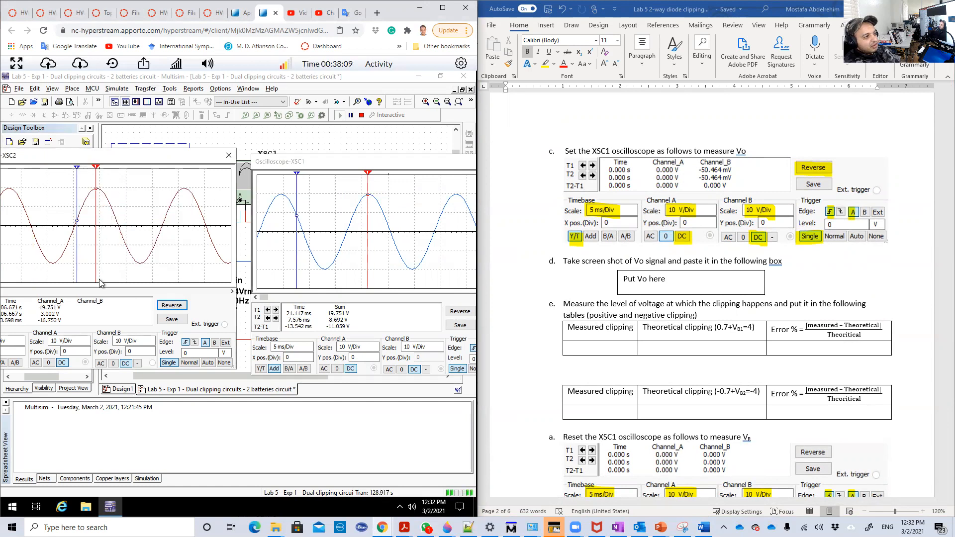
- Measure the negative peaks of XSC1's Vo+VR sum and XSC2's Vin with each cursor T2 at the next Y MIN
{"action": "right_click", "coordinate": [297, 174]}
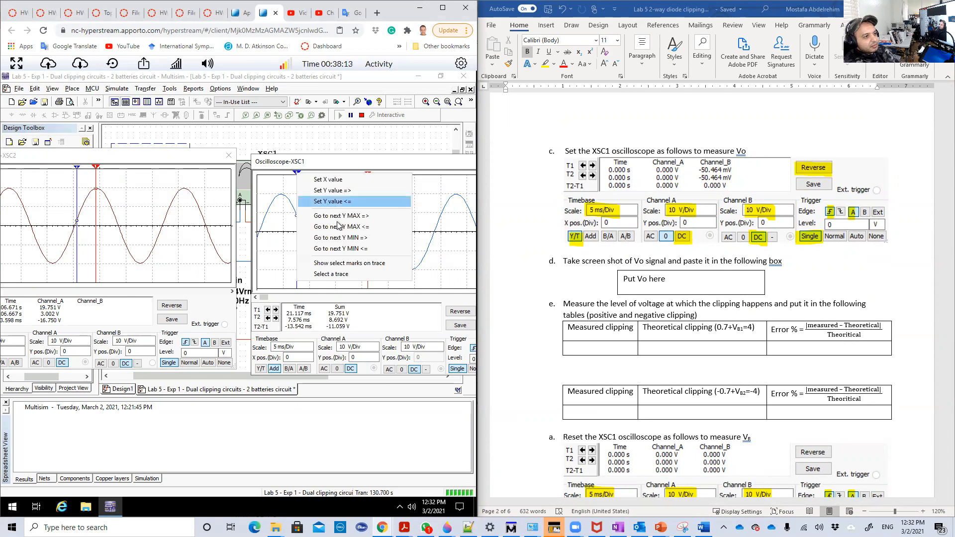
{"action": "left_click", "coordinate": [338, 238]}
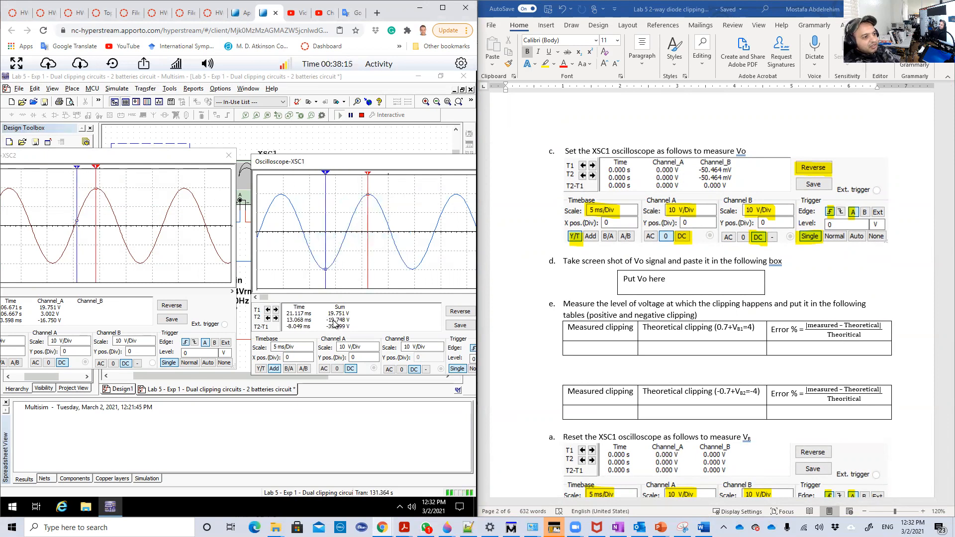
{"action": "left_click_drag", "start_coordinate": [78, 171], "coordinate": [78, 172]}
{"action": "right_click", "coordinate": [77, 171]}
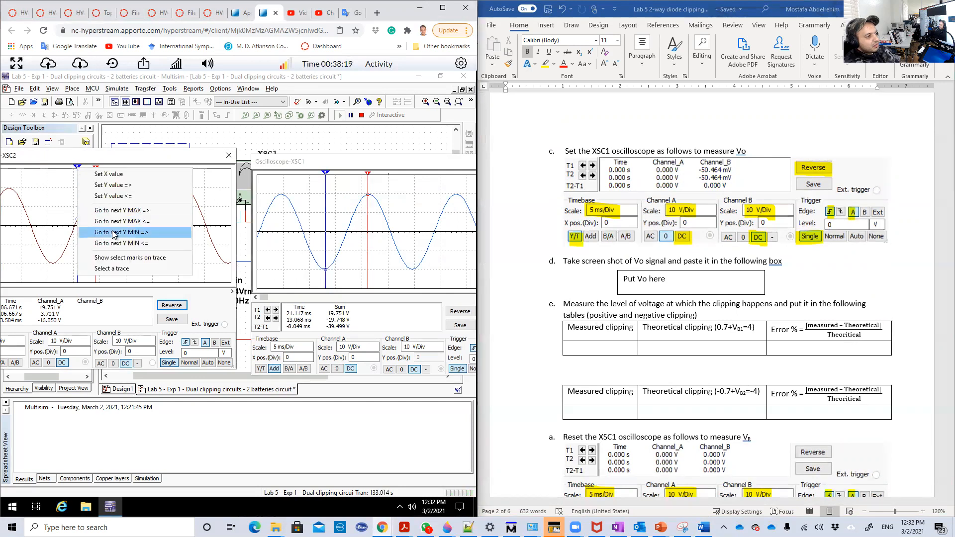
{"action": "left_click", "coordinate": [115, 235]}
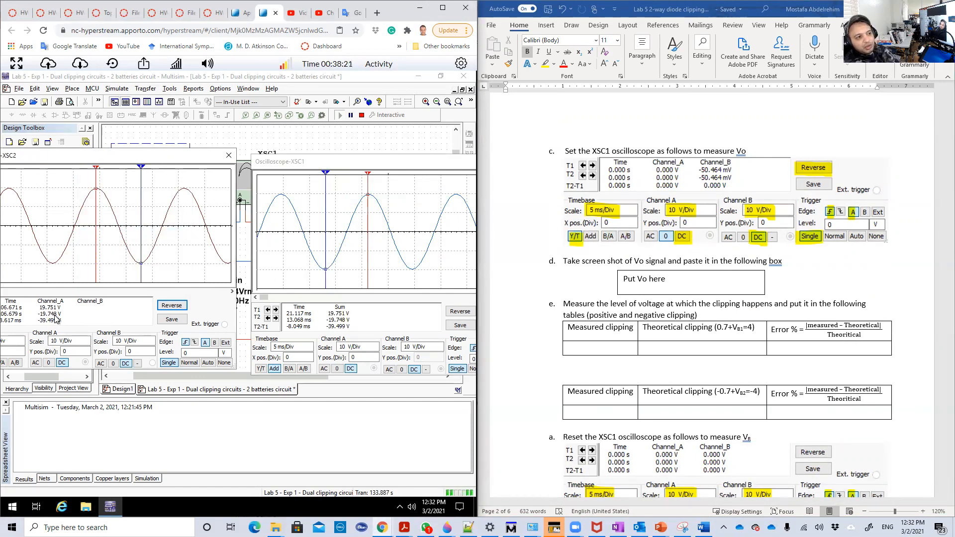
- Close both oscilloscope displays, stop the two-battery circuit's simulation and bring up Experiment 2 in the lab handout
{"action": "scroll", "coordinate": [607, 295], "scroll_direction": "down", "scroll_amount": 5}
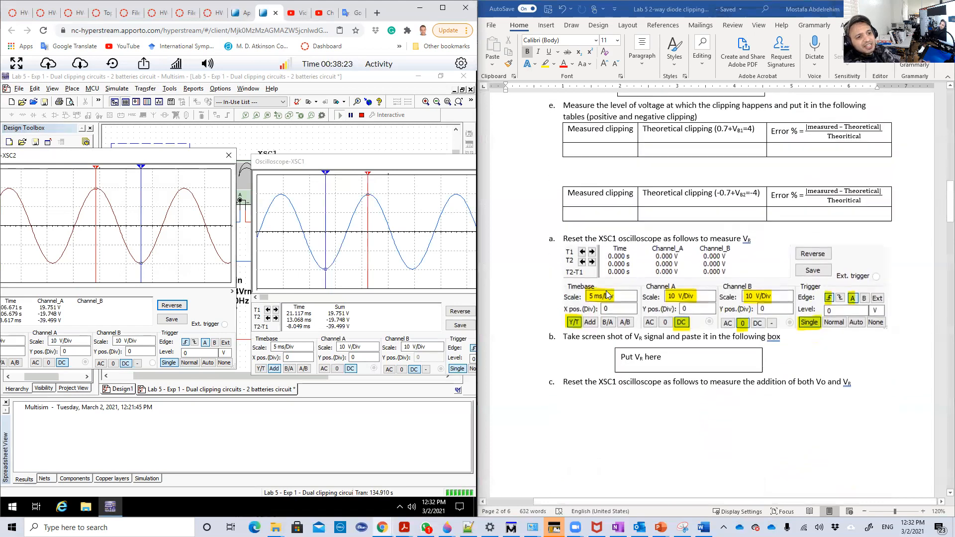
{"action": "scroll", "coordinate": [607, 295], "scroll_direction": "down", "scroll_amount": 8}
{"action": "scroll", "coordinate": [600, 297], "scroll_direction": "down", "scroll_amount": 10}
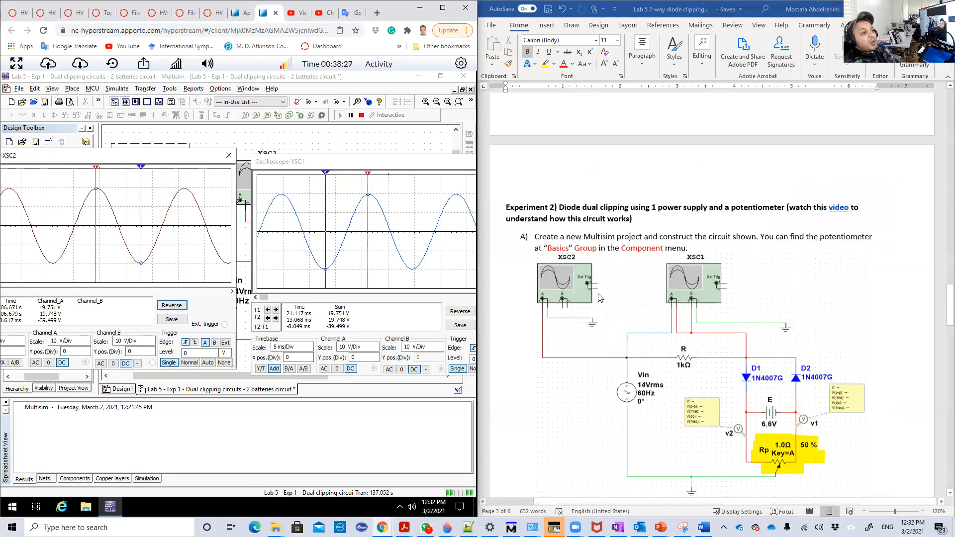
{"action": "left_click_drag", "start_coordinate": [428, 163], "coordinate": [273, 187]}
{"action": "left_click", "coordinate": [363, 187]}
{"action": "left_click", "coordinate": [229, 157]}
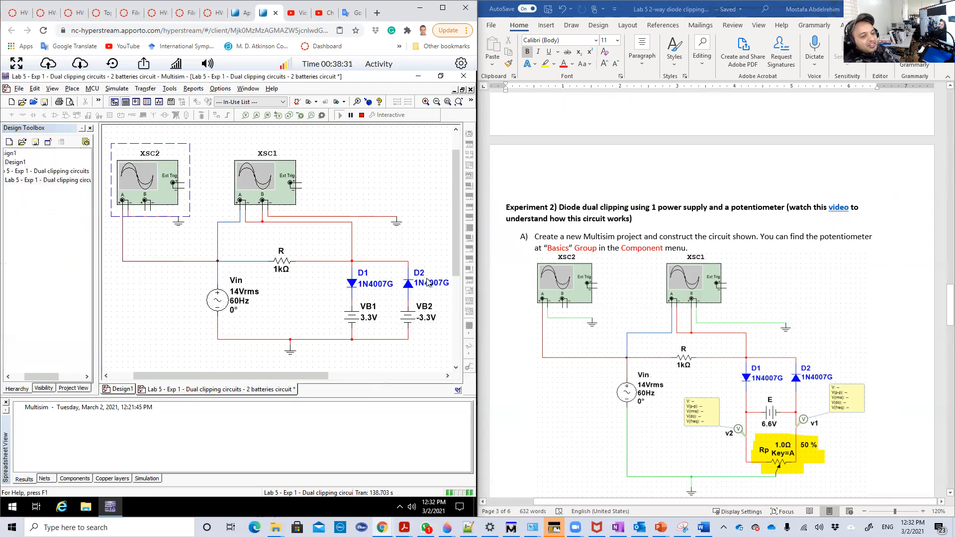
{"action": "left_click", "coordinate": [361, 116]}
{"action": "scroll", "coordinate": [806, 316], "scroll_direction": "down", "scroll_amount": 2}
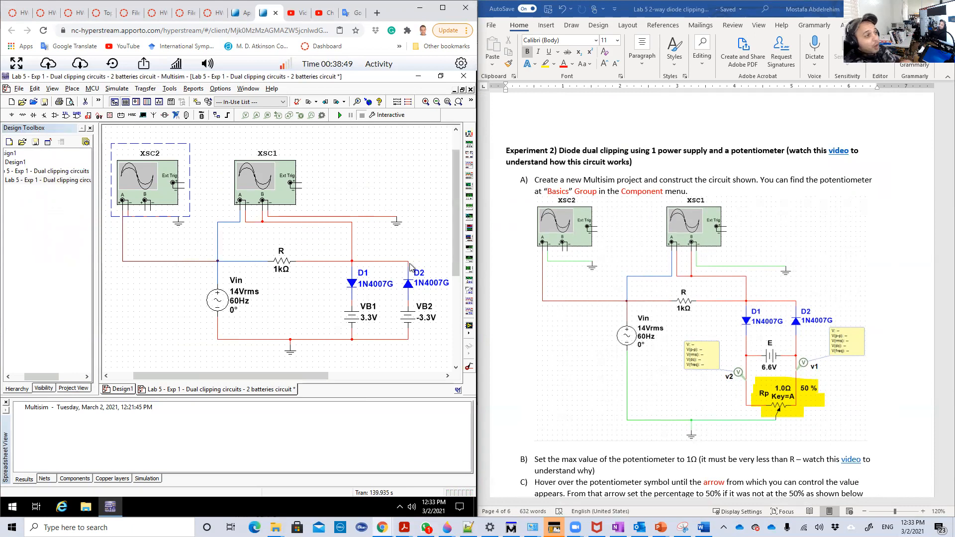
- Open the design file "Lab 5 - Exp 2 - Dual clipping circuits - 1 battery Circuit" from the Spring 2021 Lab 5 folder
{"action": "left_click", "coordinate": [34, 103]}
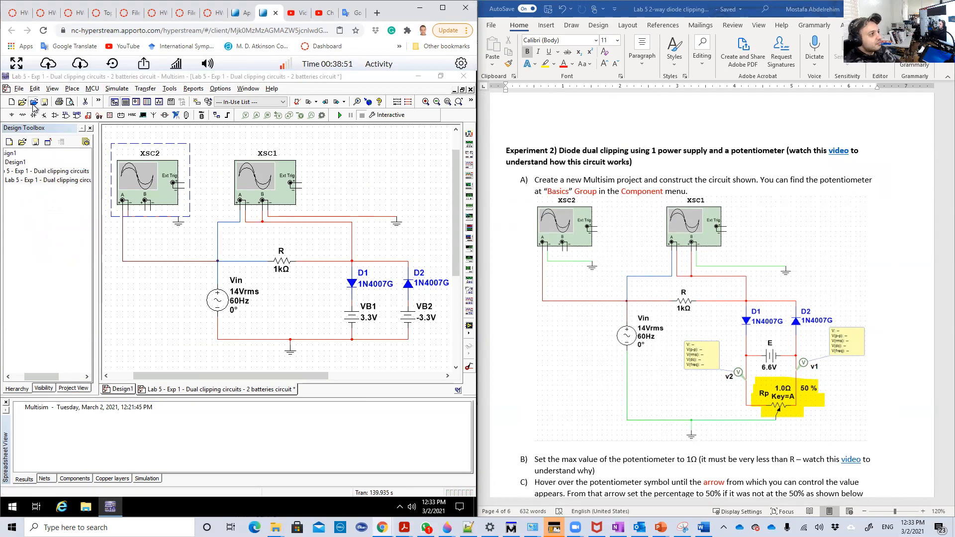
{"action": "left_click", "coordinate": [116, 254]}
{"action": "left_click", "coordinate": [112, 244]}
{"action": "double_click", "coordinate": [198, 253]}
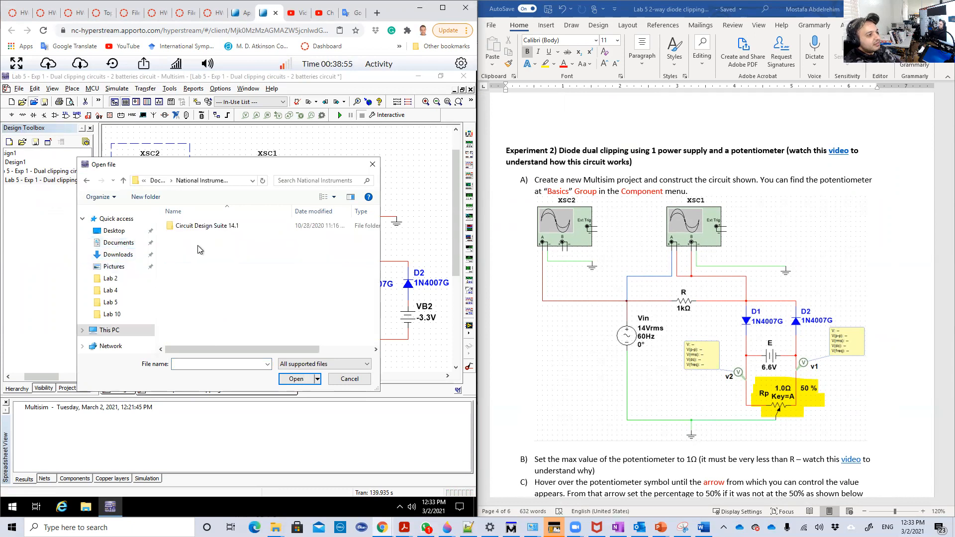
{"action": "double_click", "coordinate": [199, 226]}
{"action": "left_click", "coordinate": [189, 228]}
{"action": "double_click", "coordinate": [189, 227]}
{"action": "double_click", "coordinate": [192, 237]}
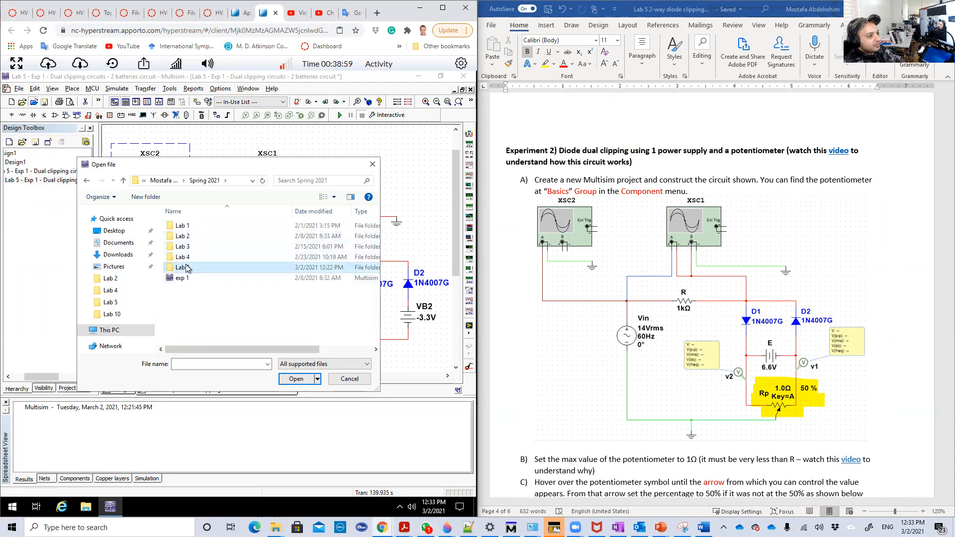
{"action": "double_click", "coordinate": [186, 268]}
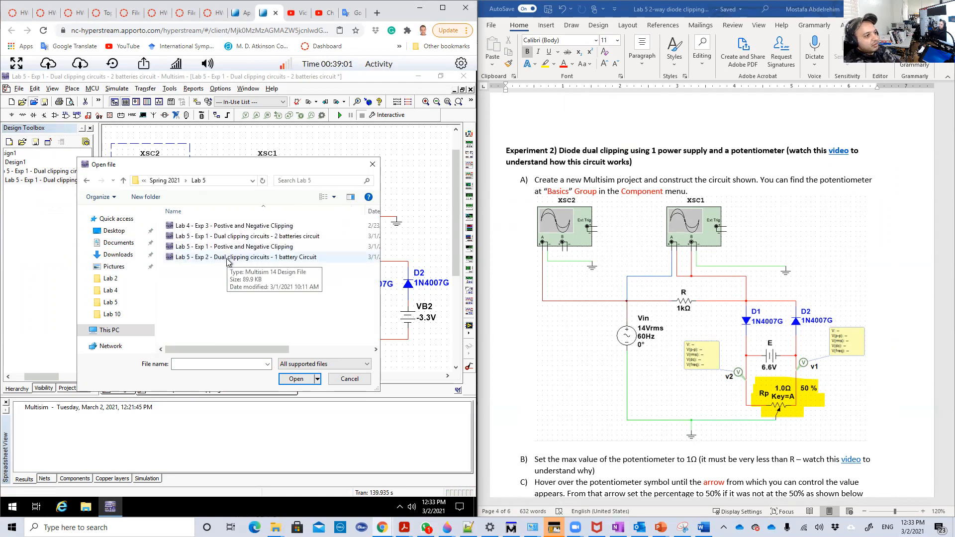
{"action": "double_click", "coordinate": [227, 257]}
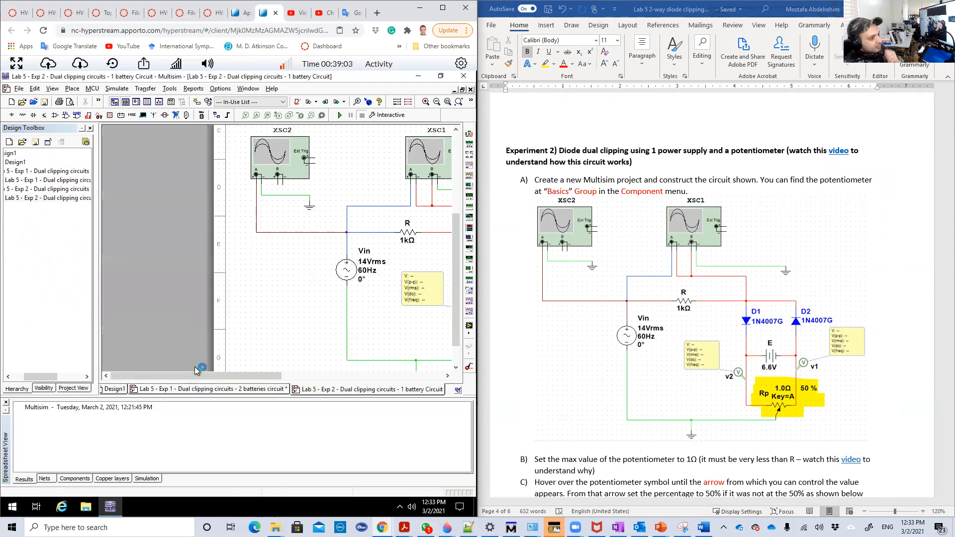
- Frame the complete one-battery circuit in the schematic workspace and examine the potentiometer Rp
{"action": "left_click", "coordinate": [436, 103]}
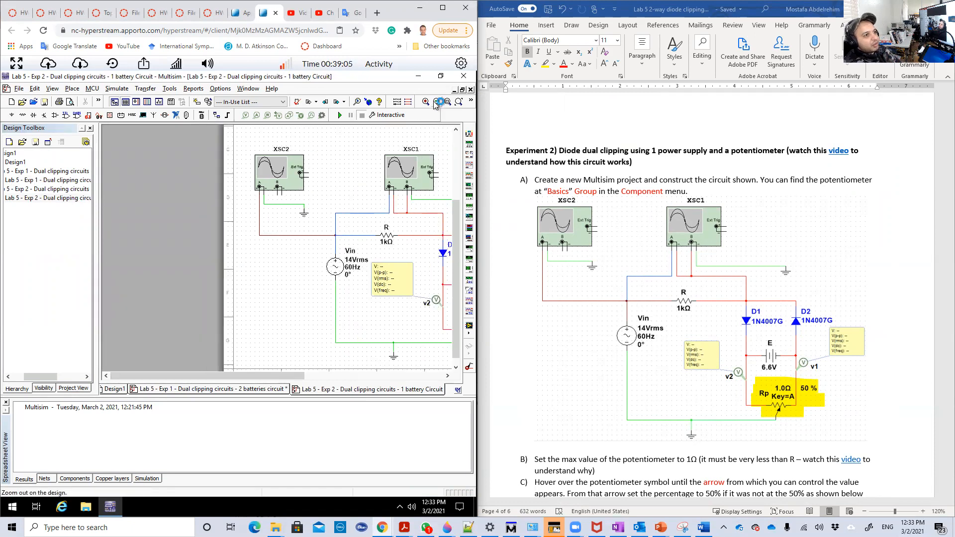
{"action": "left_click", "coordinate": [435, 102]}
{"action": "left_click", "coordinate": [436, 102]}
{"action": "left_click", "coordinate": [436, 102]}
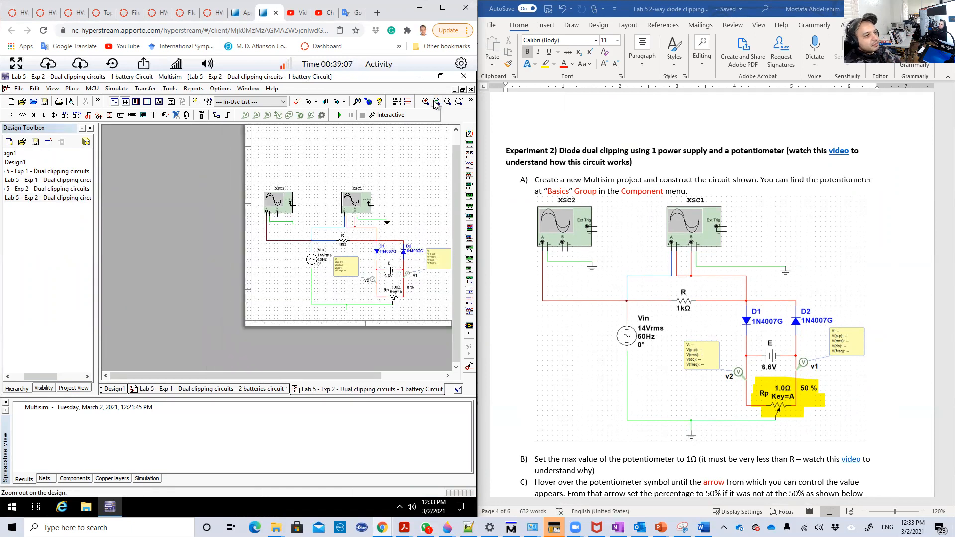
{"action": "left_click", "coordinate": [436, 102]}
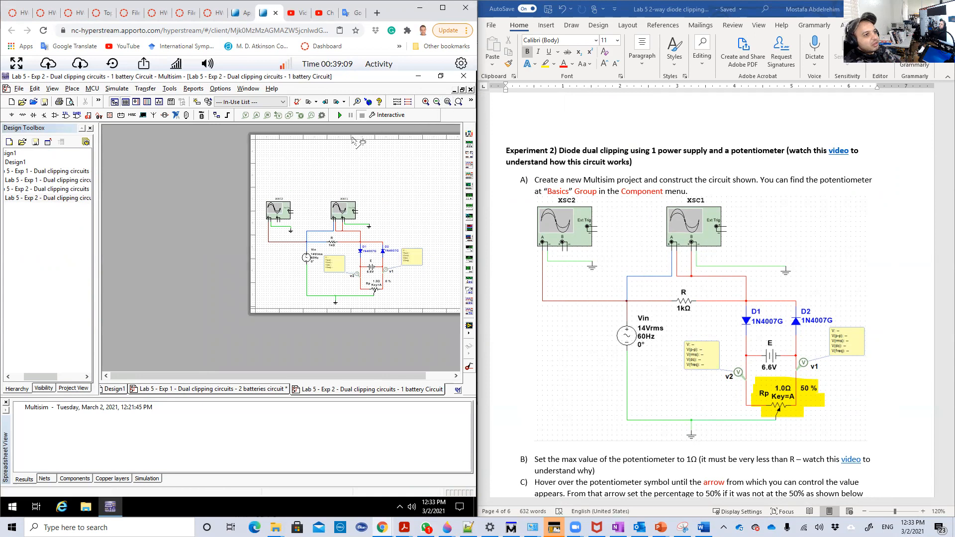
{"action": "left_click", "coordinate": [448, 103]}
{"action": "left_click_drag", "start_coordinate": [262, 193], "coordinate": [427, 307]}
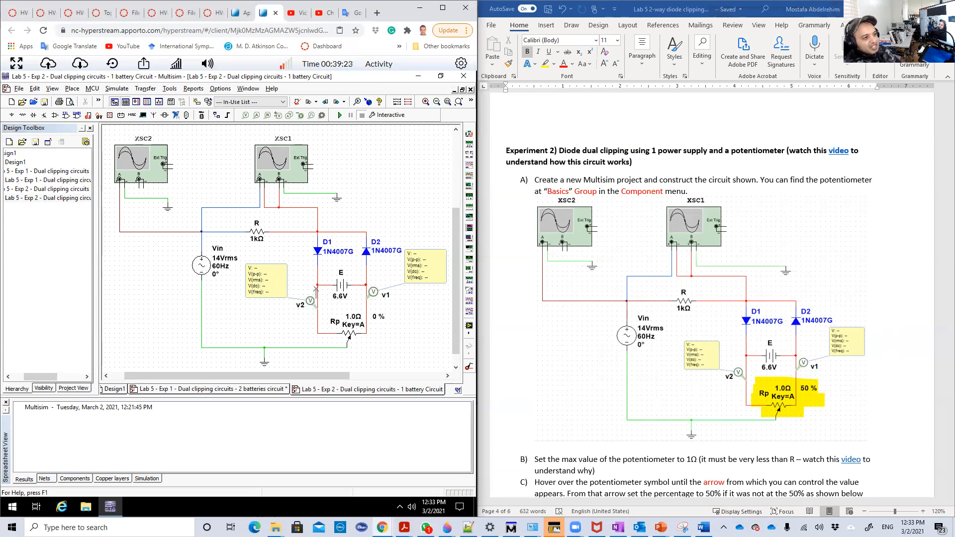
{"action": "mouse_move", "coordinate": [346, 331]}
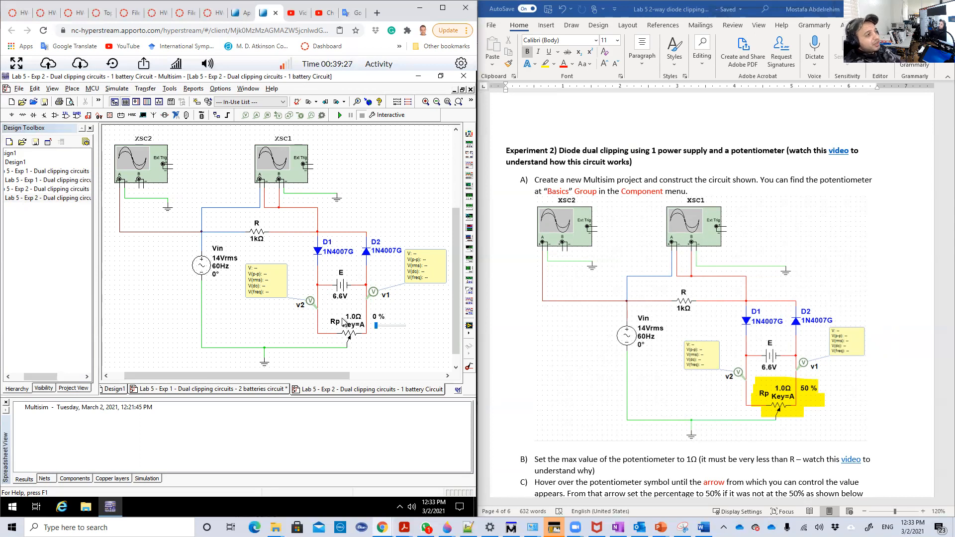
- Open the component browser's group choices and check in the handout which group holds the potentiometer
{"action": "left_click", "coordinate": [73, 88]}
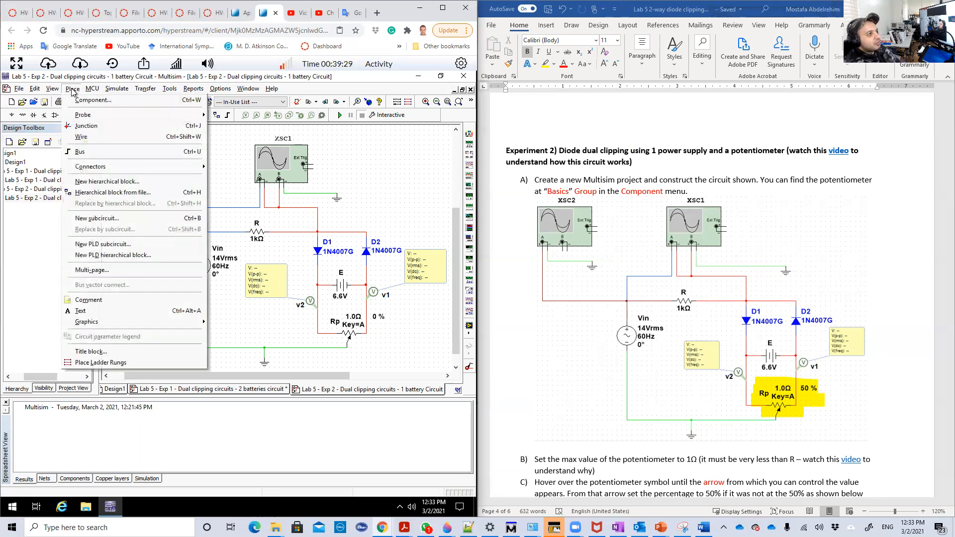
{"action": "left_click", "coordinate": [82, 101]}
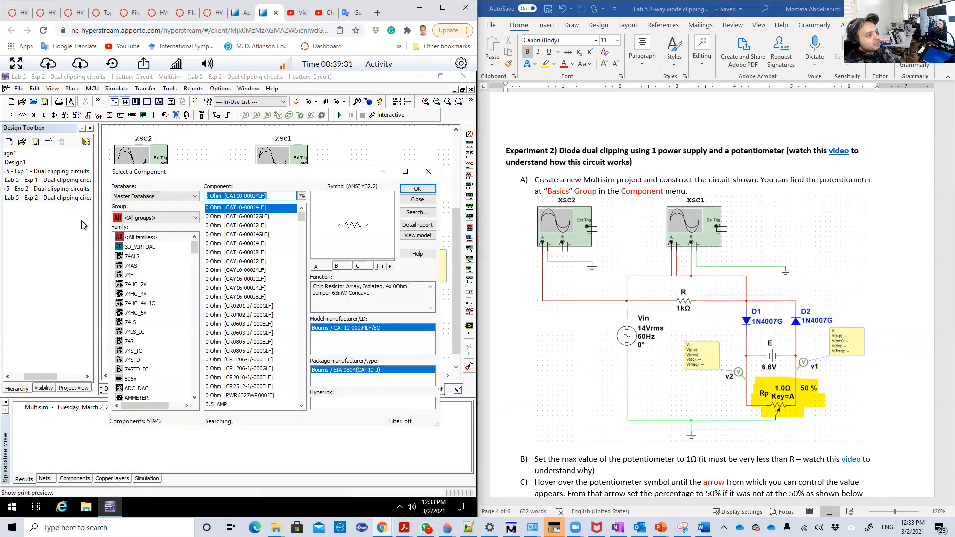
{"action": "scroll", "coordinate": [647, 331], "scroll_direction": "down", "scroll_amount": 3}
{"action": "scroll", "coordinate": [645, 331], "scroll_direction": "down", "scroll_amount": 10}
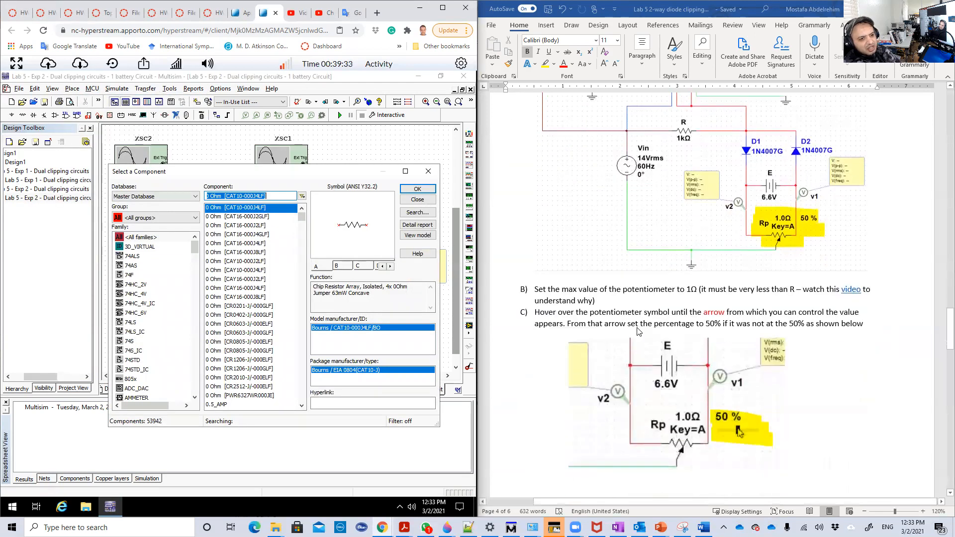
{"action": "left_click", "coordinate": [146, 219]}
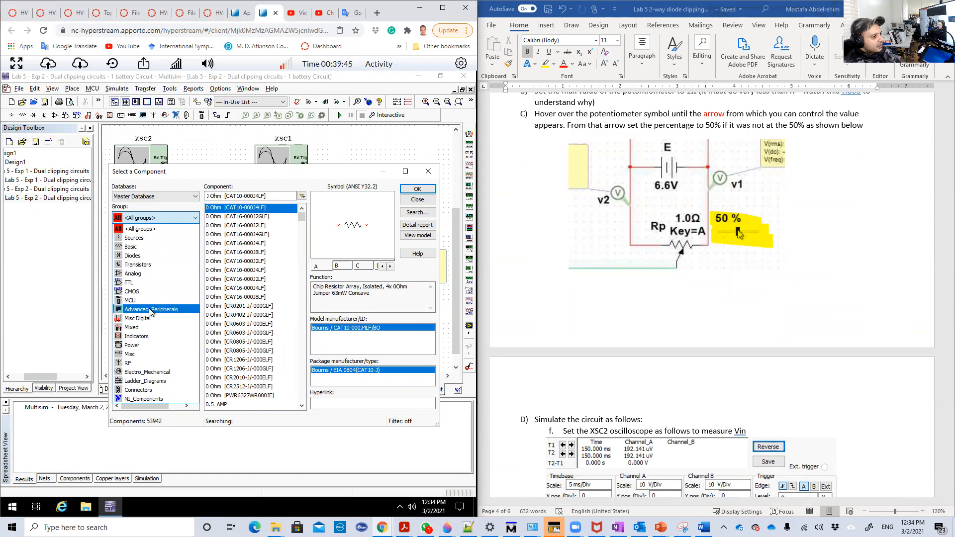
{"action": "scroll", "coordinate": [554, 309], "scroll_direction": "up", "scroll_amount": 3}
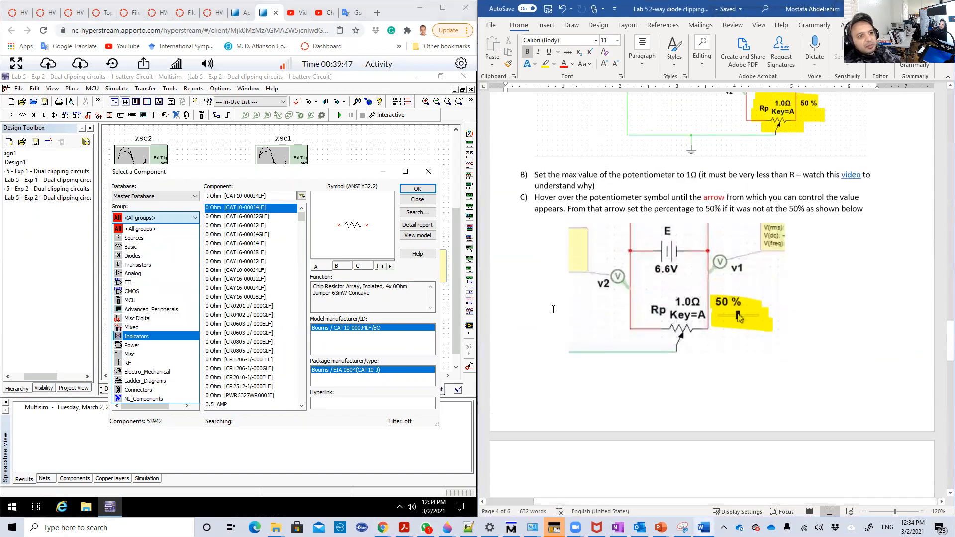
{"action": "scroll", "coordinate": [553, 309], "scroll_direction": "up", "scroll_amount": 5}
{"action": "scroll", "coordinate": [582, 250], "scroll_direction": "up", "scroll_amount": 3}
{"action": "scroll", "coordinate": [581, 248], "scroll_direction": "down", "scroll_amount": 4}
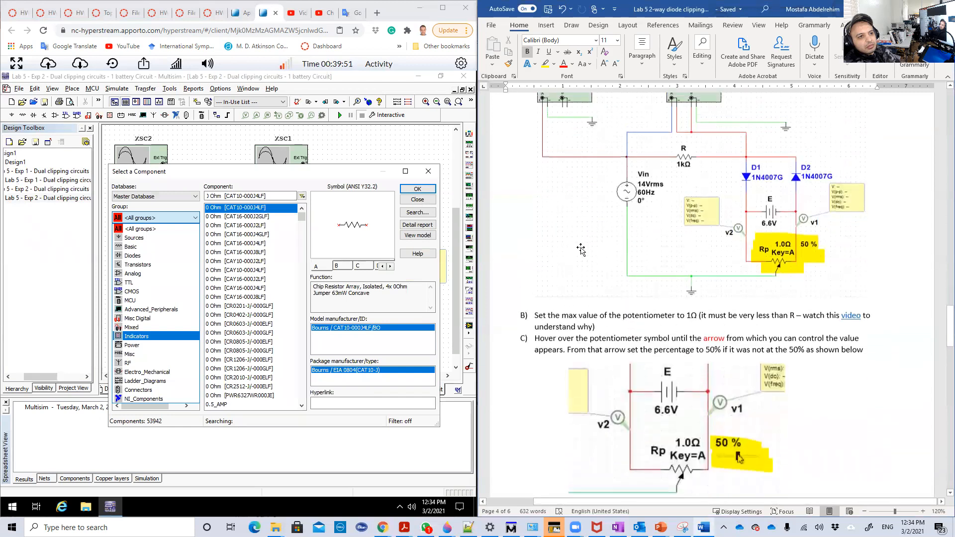
{"action": "scroll", "coordinate": [581, 250], "scroll_direction": "up", "scroll_amount": 4}
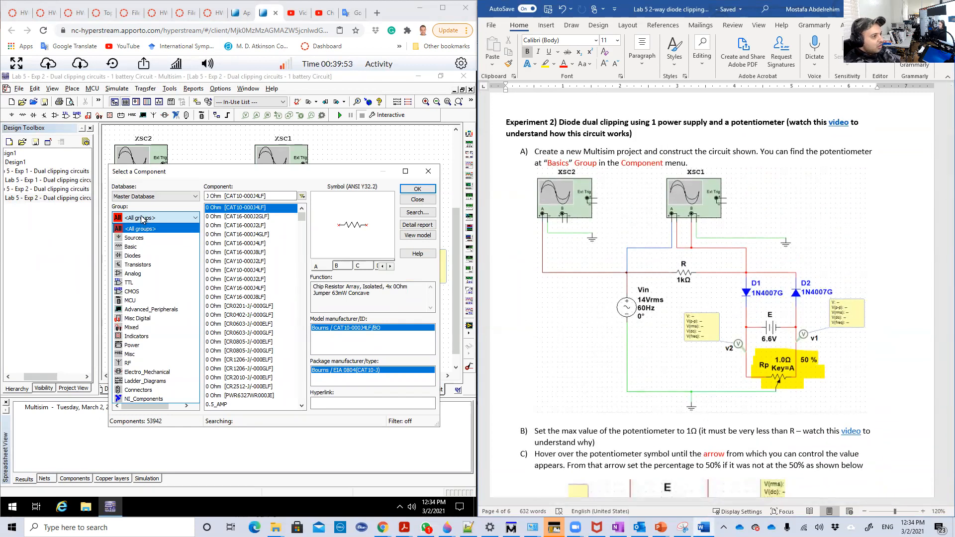
- Locate the POTENTIOMETER family in the Basic component group, and close the component browser without placing a part
{"action": "left_click", "coordinate": [131, 248]}
{"action": "left_click", "coordinate": [138, 256]}
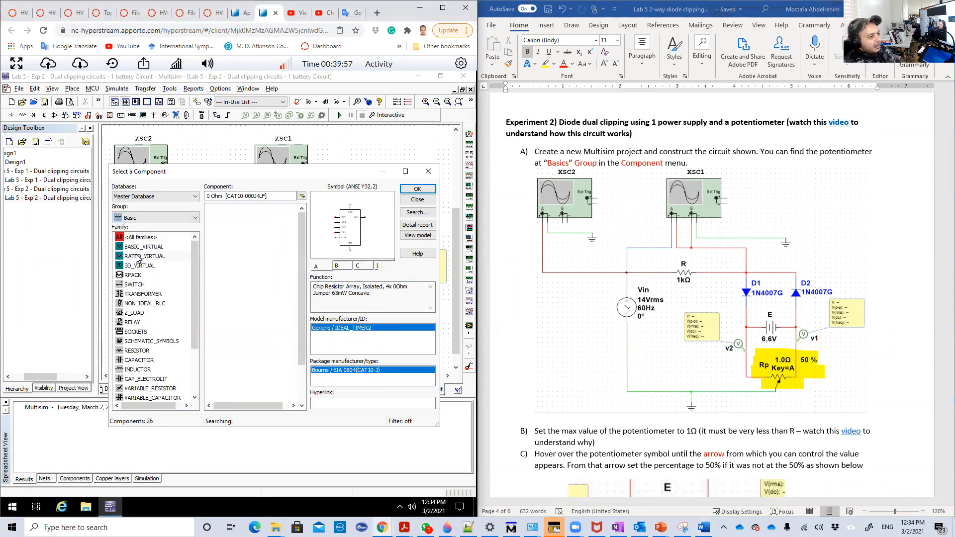
{"action": "key", "text": "p"}
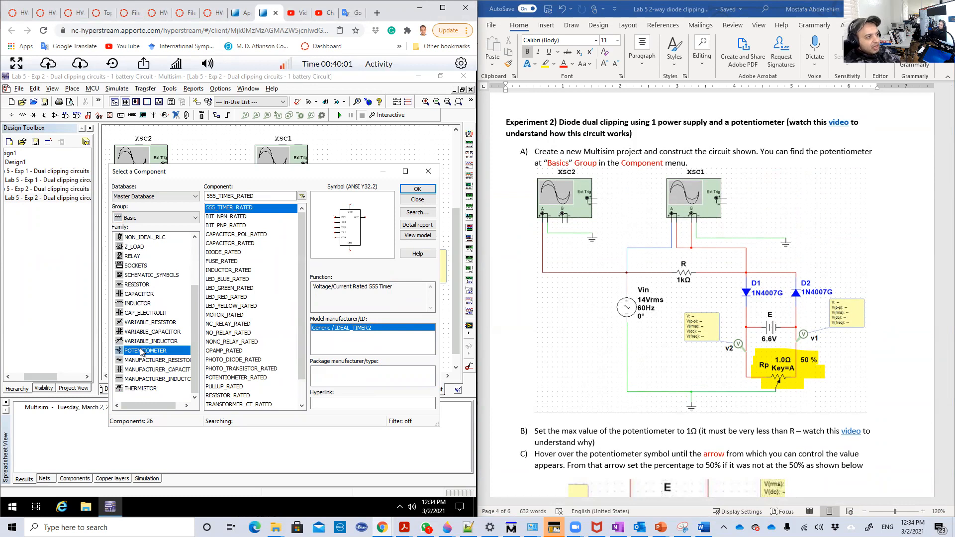
{"action": "left_click", "coordinate": [428, 171]}
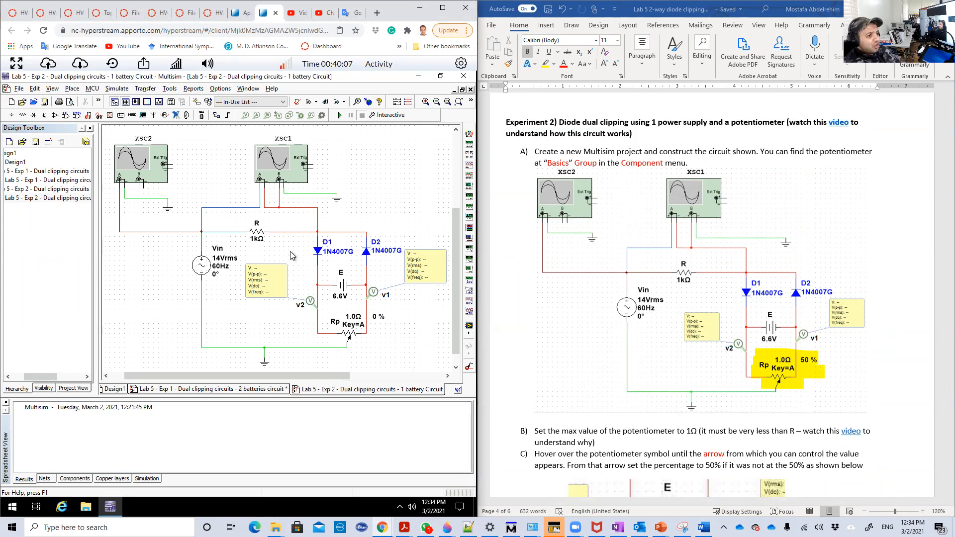
- Set the potentiometer Rp in the one-battery circuit to 50 %
{"action": "mouse_move", "coordinate": [338, 333]}
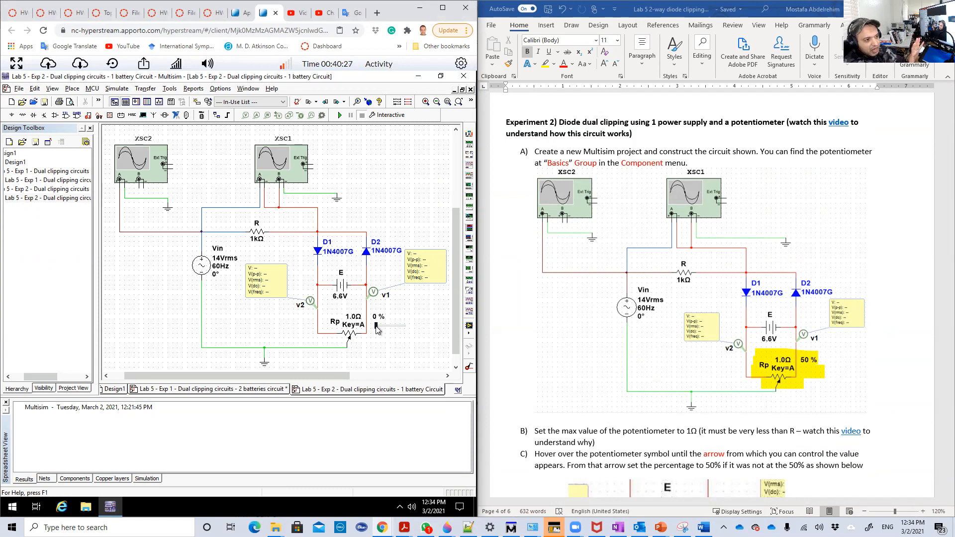
{"action": "left_click_drag", "start_coordinate": [378, 330], "coordinate": [383, 330]}
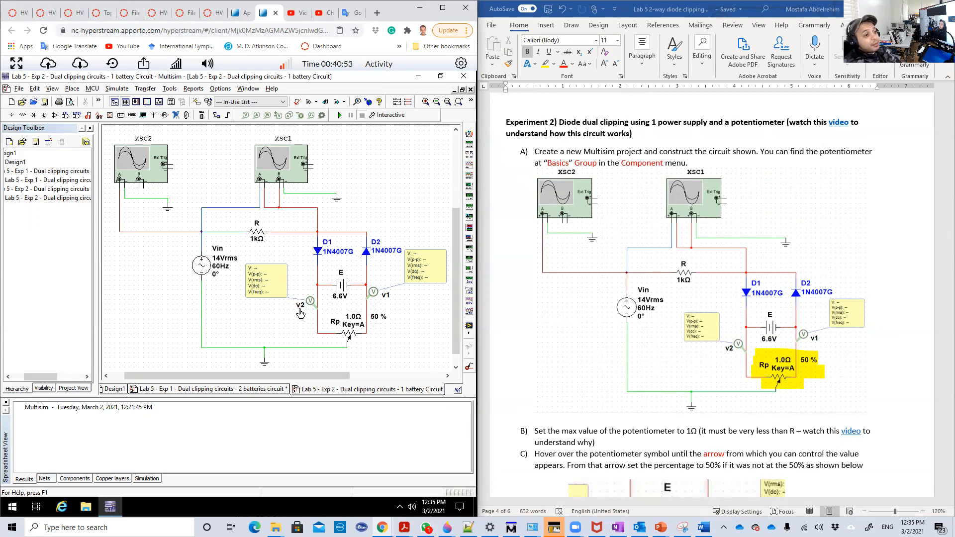
- Review Experiment 1's circuit diagram with batteries VB1 and VB2 in the lab handout for comparison
{"action": "scroll", "coordinate": [639, 331], "scroll_direction": "up", "scroll_amount": 3}
{"action": "scroll", "coordinate": [639, 331], "scroll_direction": "up", "scroll_amount": 15}
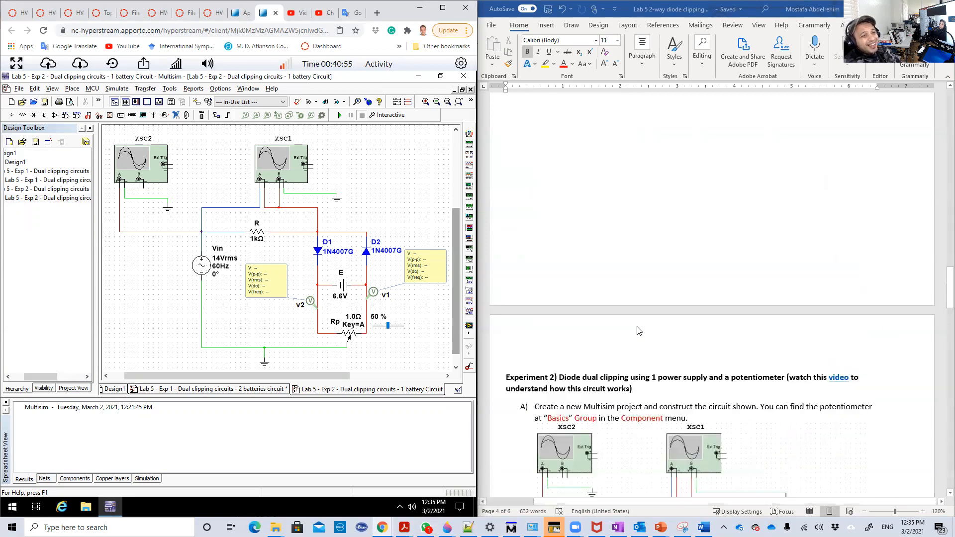
{"action": "scroll", "coordinate": [639, 331], "scroll_direction": "up", "scroll_amount": 15}
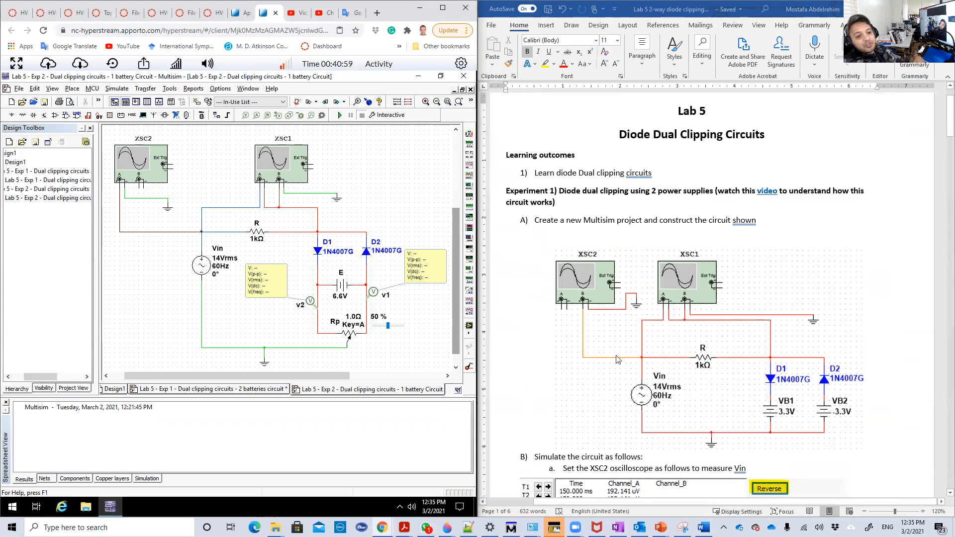
{"action": "scroll", "coordinate": [672, 390], "scroll_direction": "down", "scroll_amount": 2}
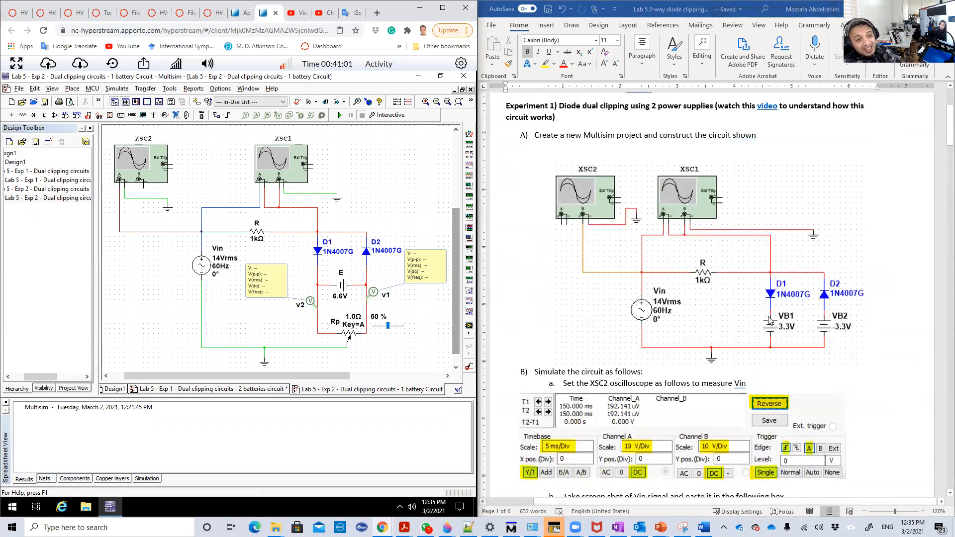
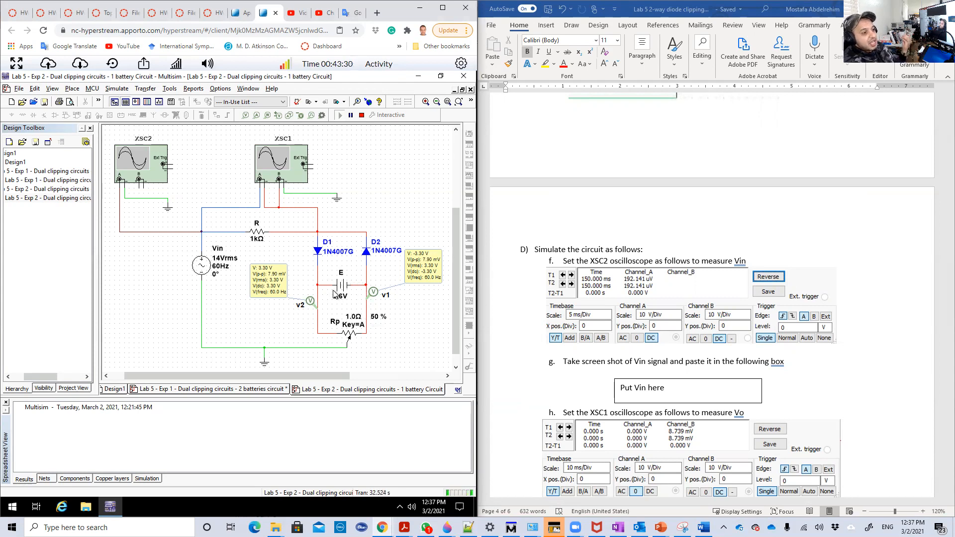
- Display Vin on oscilloscope XSC2 with the screen background reversed, and close the oscilloscope
{"action": "mouse_move", "coordinate": [342, 334]}
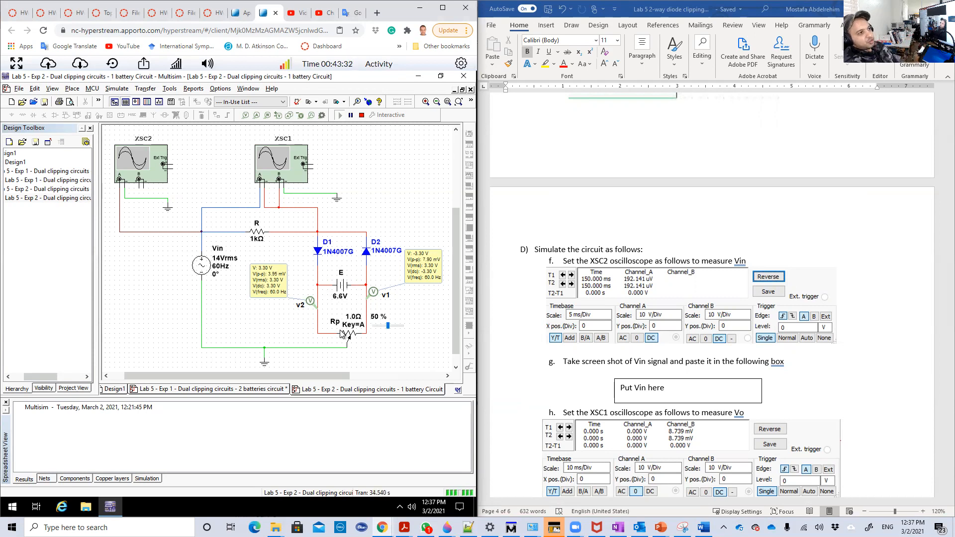
{"action": "double_click", "coordinate": [137, 166]}
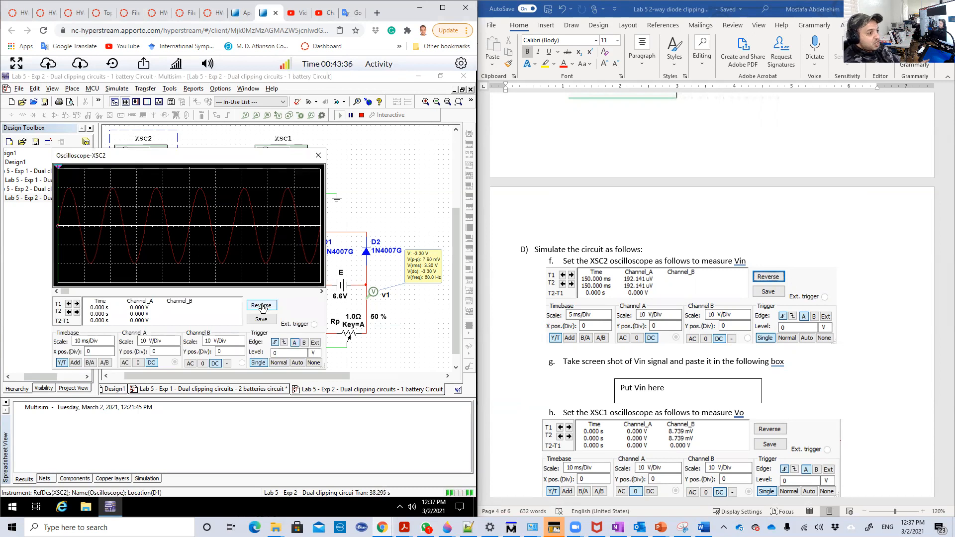
{"action": "left_click", "coordinate": [261, 307]}
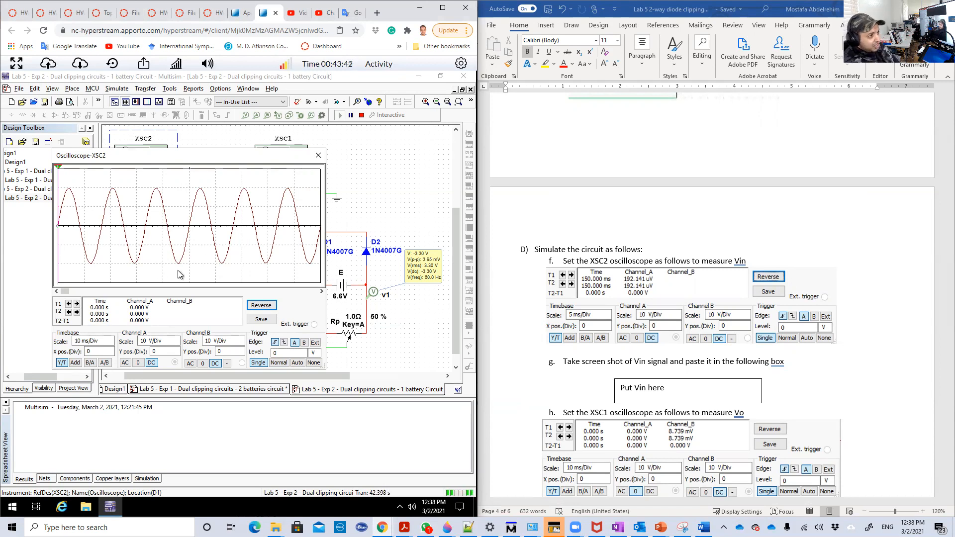
{"action": "left_click", "coordinate": [319, 155]}
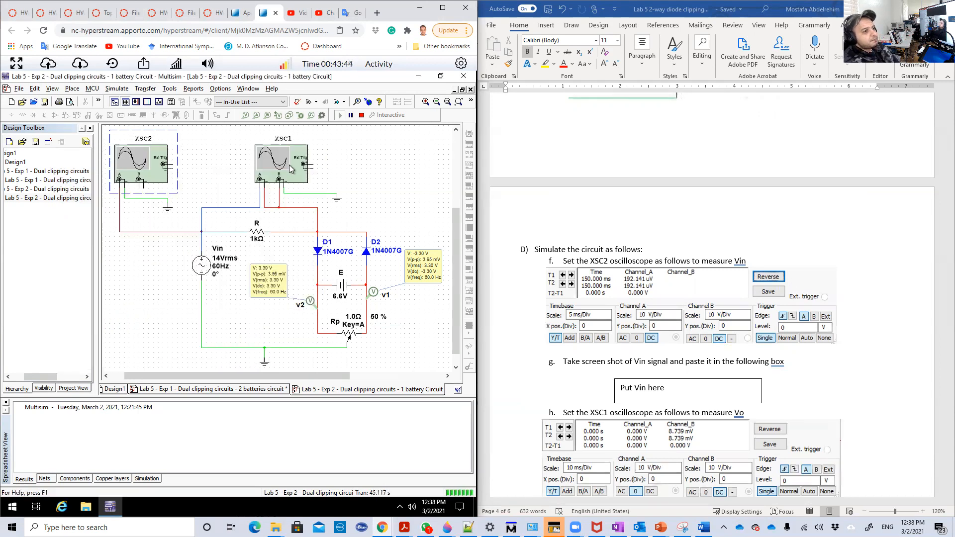
- Open oscilloscope XSC1 to view Vo, and check its wiring in the schematic behind the display
{"action": "double_click", "coordinate": [283, 167]}
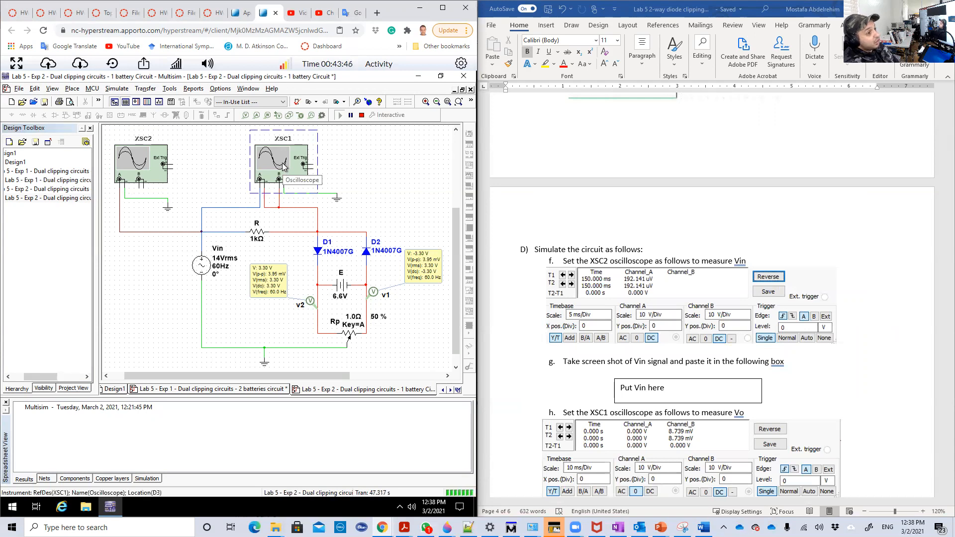
{"action": "left_click_drag", "start_coordinate": [331, 169], "coordinate": [275, 165]}
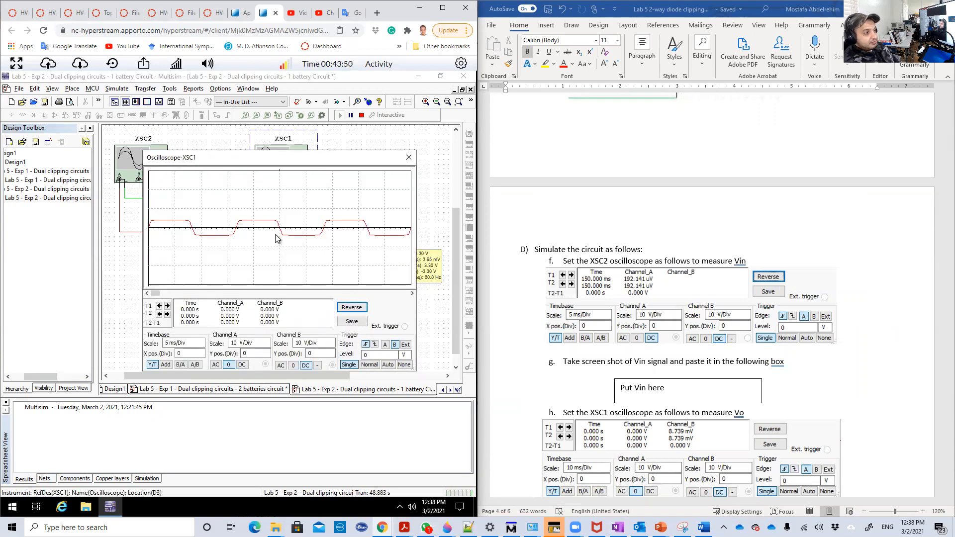
{"action": "left_click_drag", "start_coordinate": [337, 157], "coordinate": [226, 372]}
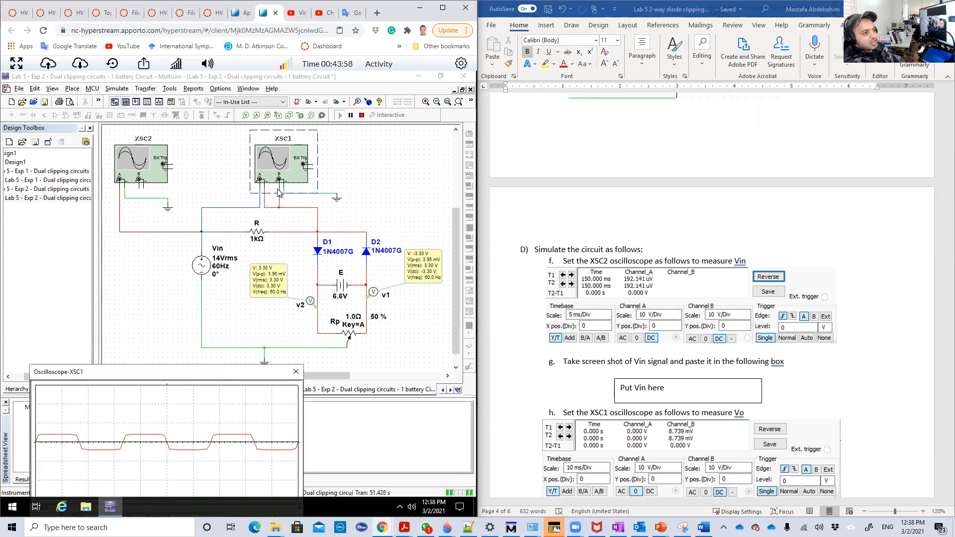
{"action": "left_click_drag", "start_coordinate": [227, 372], "coordinate": [290, 132]}
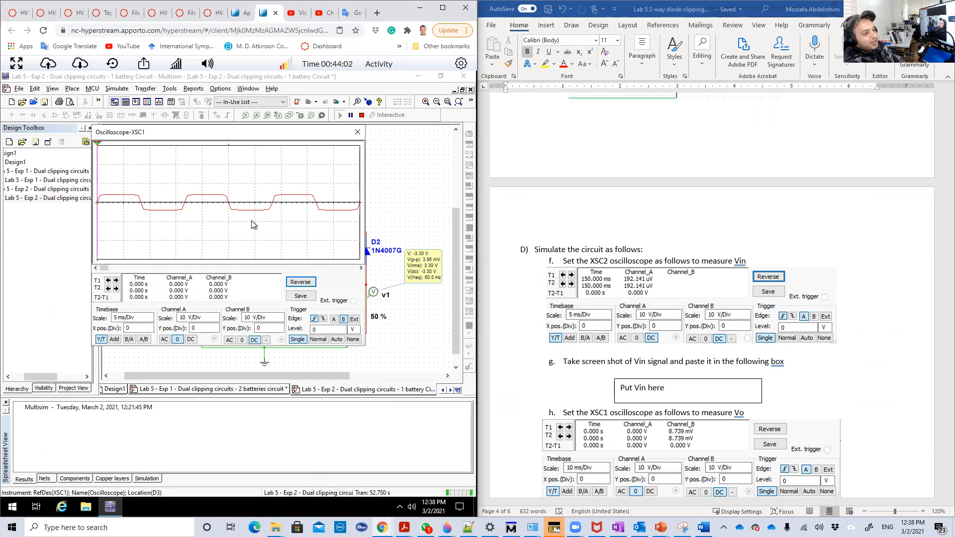
- Place cursor T2 on XSC1's Vo waveform, select the trace it follows, and move it to the next Y MAX
{"action": "left_click_drag", "start_coordinate": [111, 153], "coordinate": [153, 154]}
{"action": "right_click", "coordinate": [158, 153]}
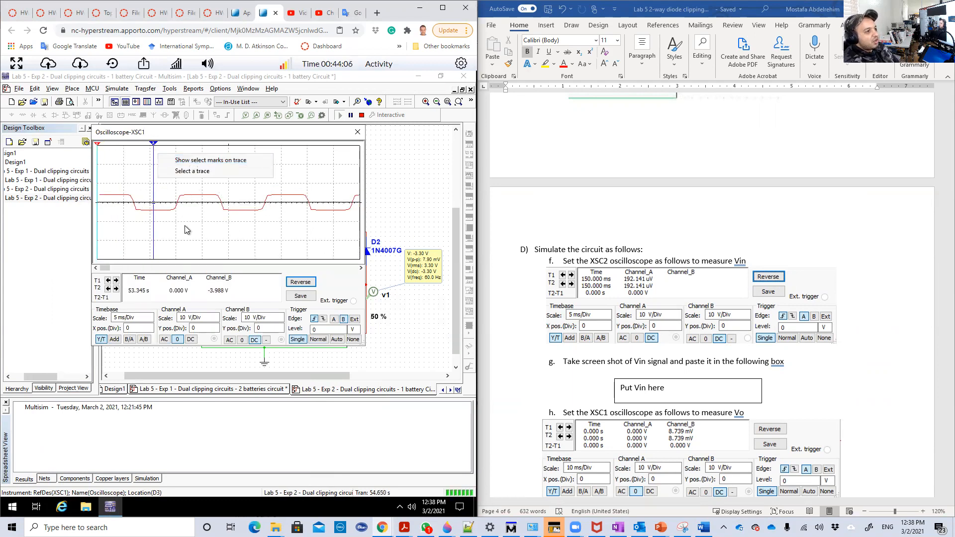
{"action": "left_click", "coordinate": [199, 172]}
{"action": "left_click", "coordinate": [198, 248]}
{"action": "left_click", "coordinate": [209, 266]}
{"action": "left_click", "coordinate": [307, 232]}
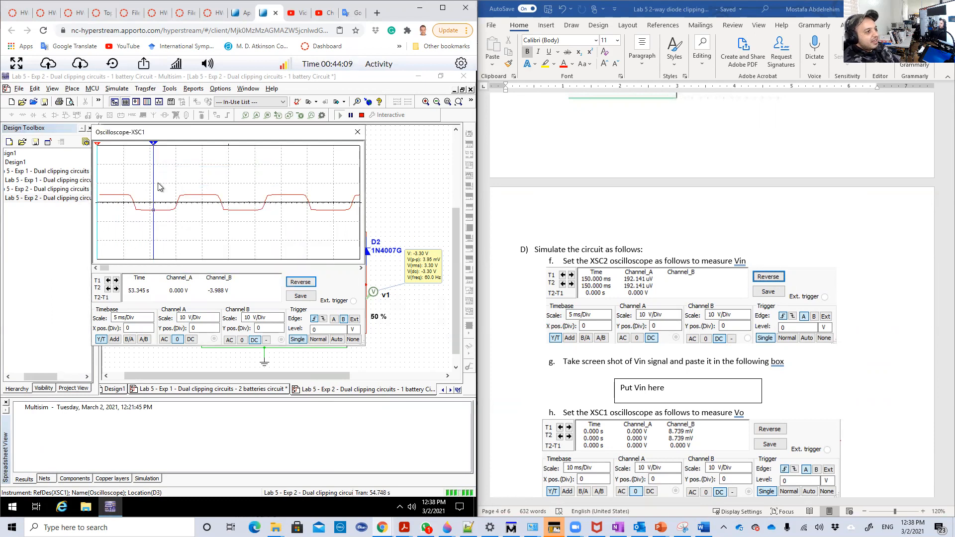
{"action": "right_click", "coordinate": [153, 145]}
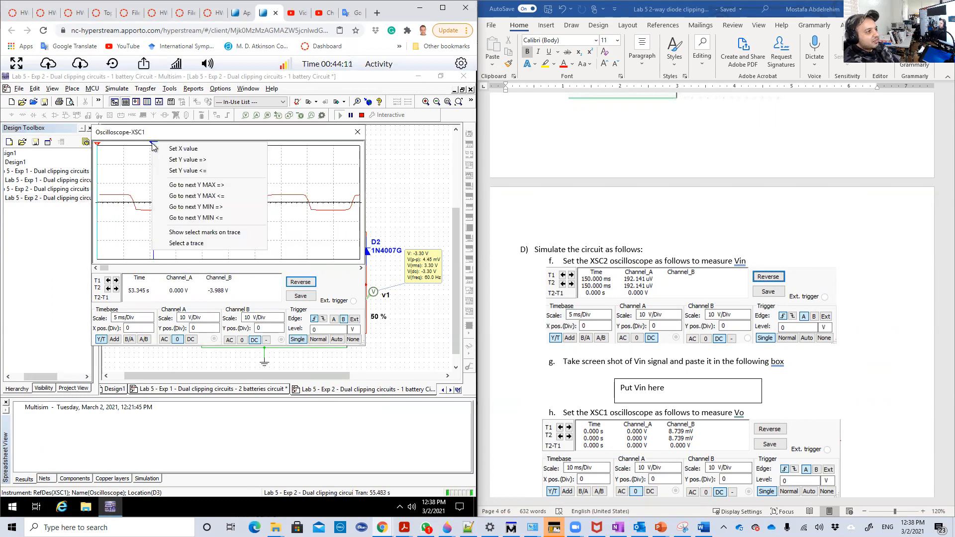
{"action": "left_click", "coordinate": [191, 186]}
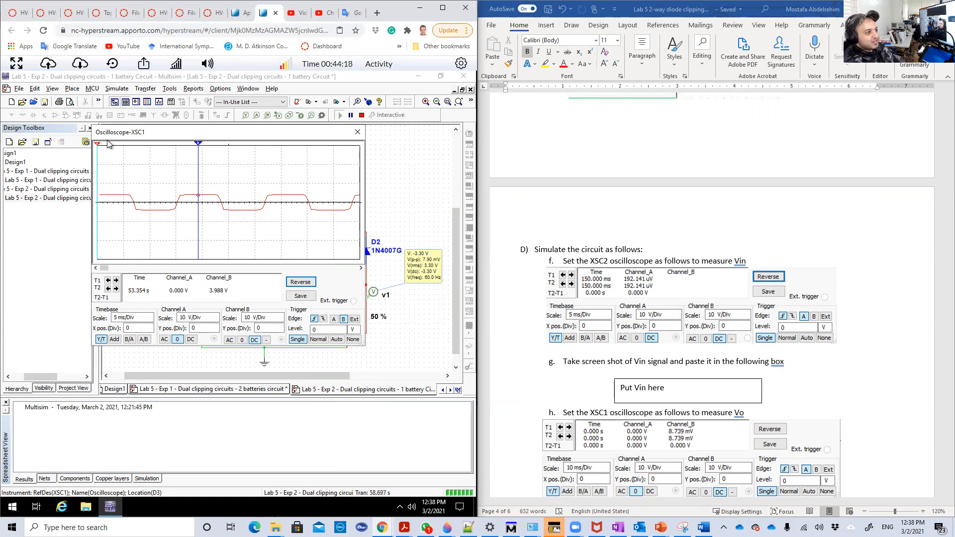
- Place cursor T1 on XSC1's Vo waveform and move it forward to the next Y MIN
{"action": "left_click_drag", "start_coordinate": [98, 144], "coordinate": [115, 146]}
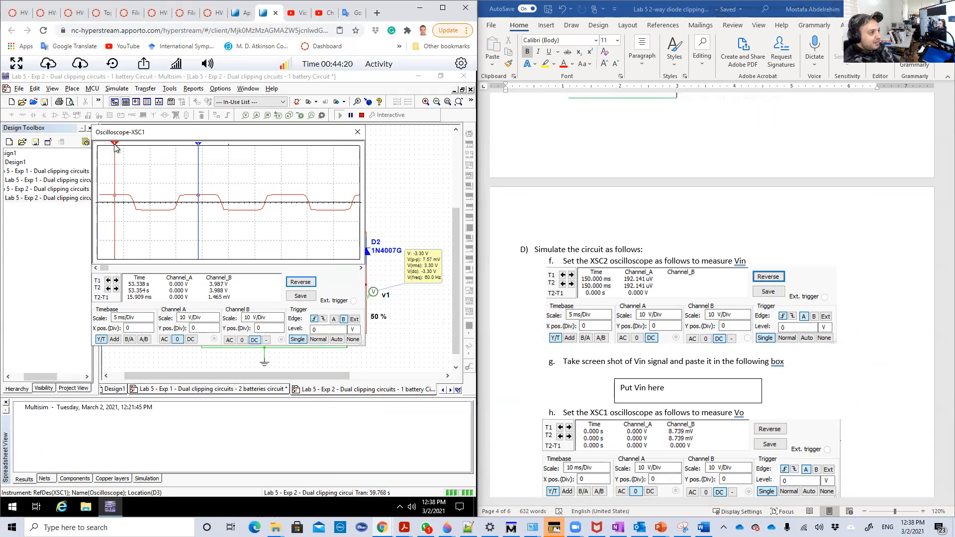
{"action": "right_click", "coordinate": [115, 145]}
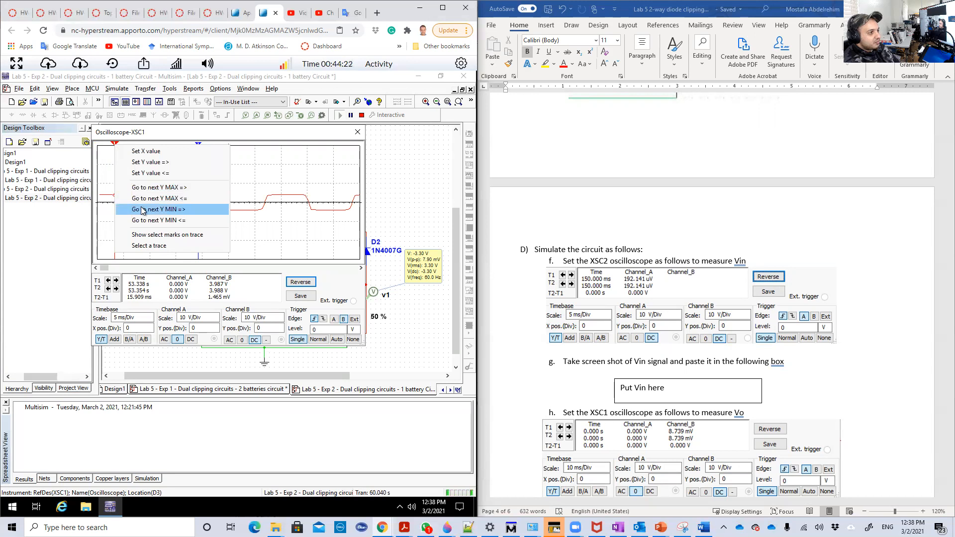
{"action": "left_click", "coordinate": [208, 209]}
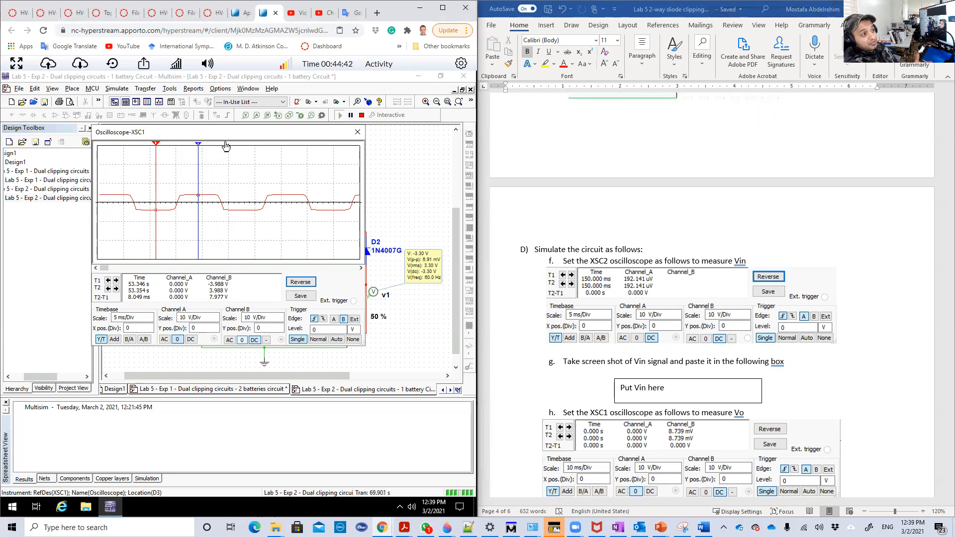
- Set XSC1's channel B to 0 and channel A to DC, and place its display beside XSC2's for comparison
{"action": "left_click_drag", "start_coordinate": [224, 140], "coordinate": [244, 151]}
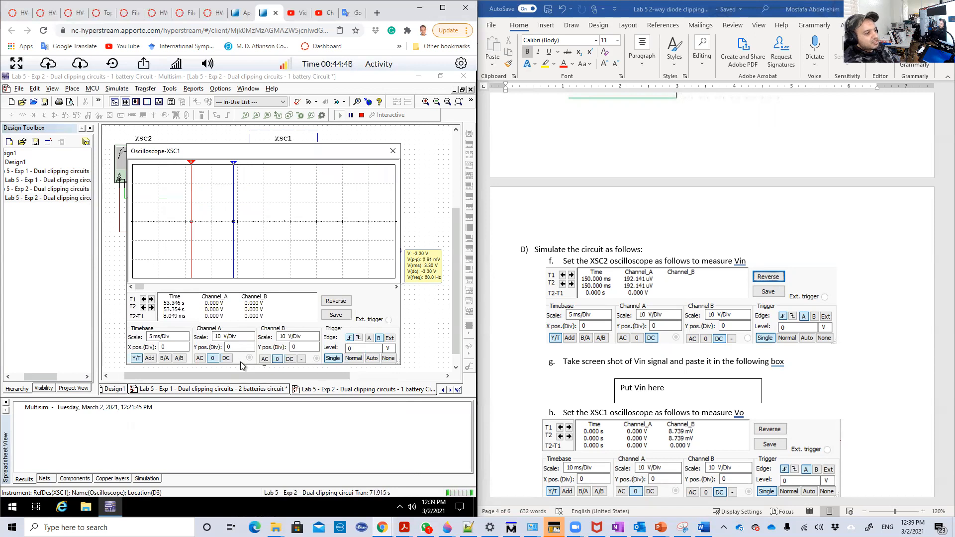
{"action": "left_click", "coordinate": [226, 359]}
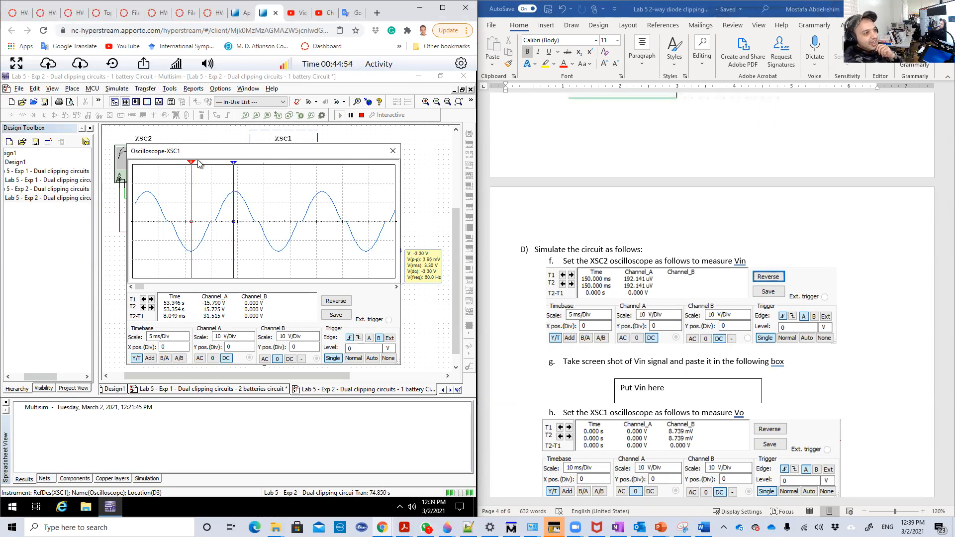
{"action": "left_click_drag", "start_coordinate": [201, 151], "coordinate": [324, 164]}
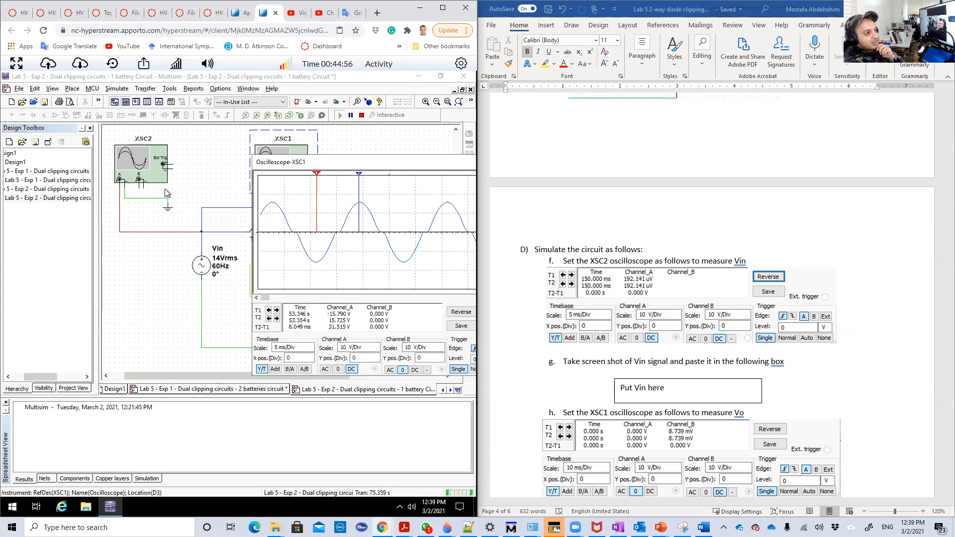
{"action": "double_click", "coordinate": [157, 172]}
{"action": "left_click_drag", "start_coordinate": [189, 164], "coordinate": [97, 174]}
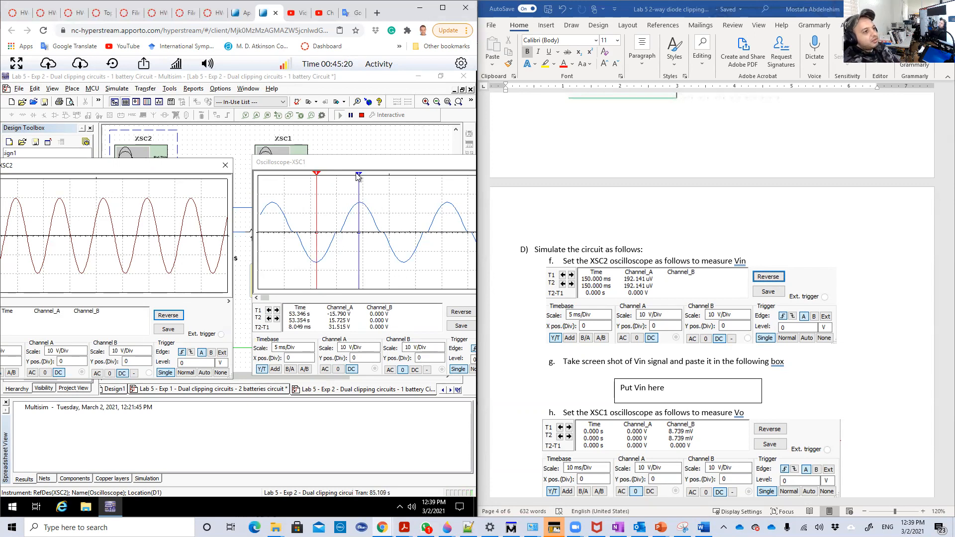
{"action": "left_click_drag", "start_coordinate": [340, 167], "coordinate": [253, 171]}
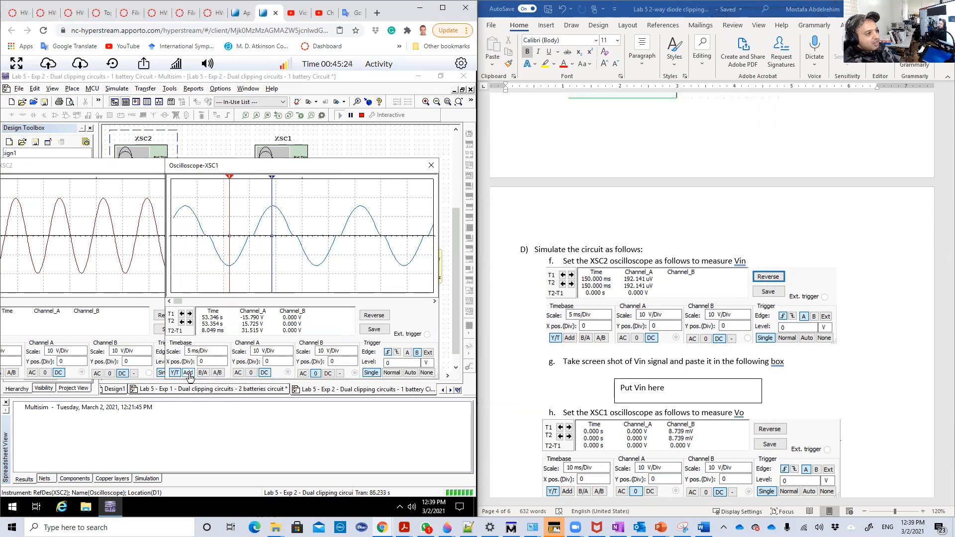
- Switch XSC1 to Add mode and refresh its trace by setting the trigger to None and back to Single
{"action": "left_click", "coordinate": [188, 373]}
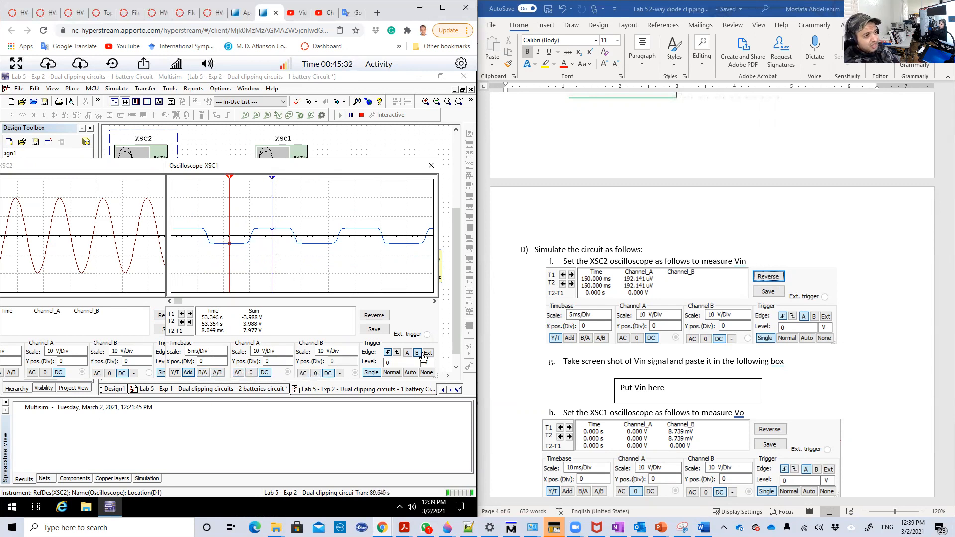
{"action": "left_click", "coordinate": [428, 373]}
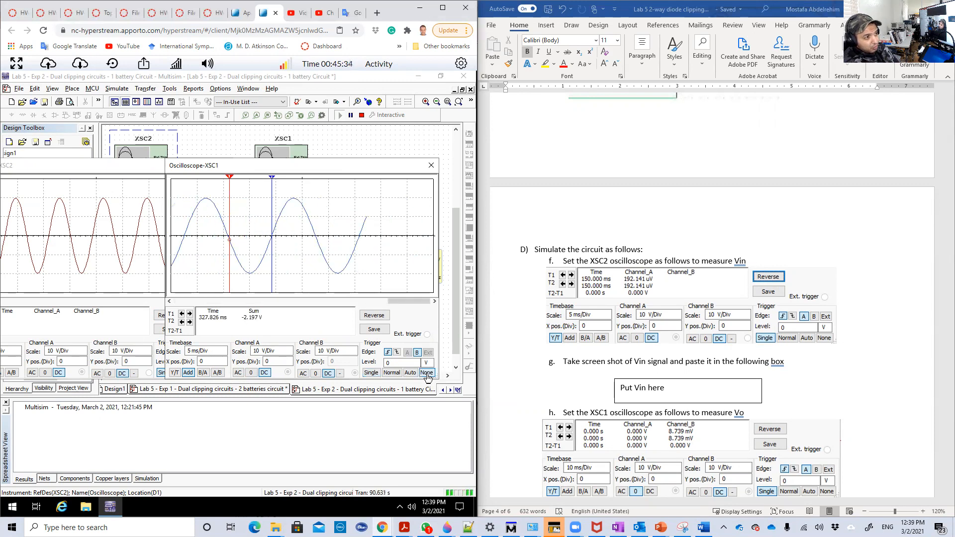
{"action": "left_click", "coordinate": [379, 374]}
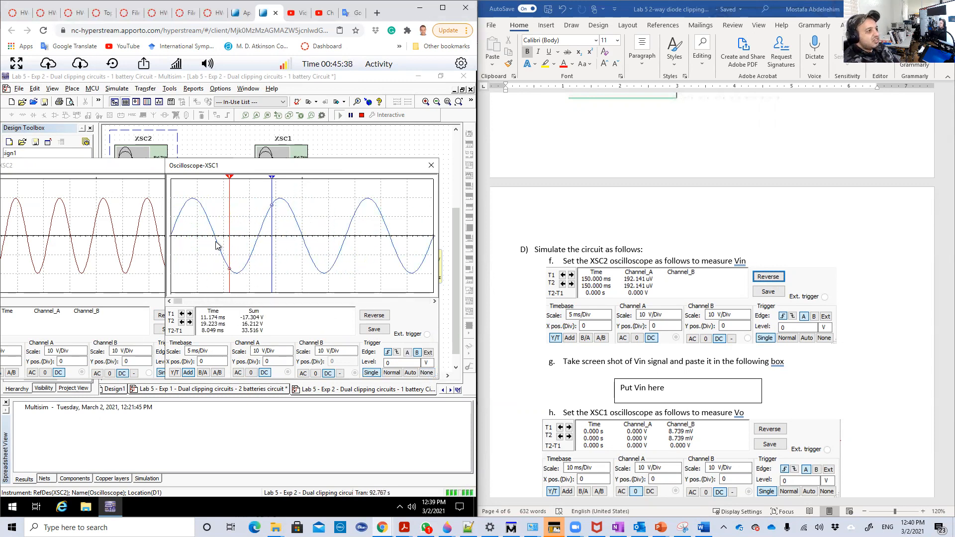
- Match XSC2's timebase scale to XSC1's 5 ms/Div, and arrange both oscilloscope displays side by side
{"action": "left_click_drag", "start_coordinate": [76, 168], "coordinate": [250, 173]}
{"action": "left_click", "coordinate": [186, 359]}
{"action": "left_click_drag", "start_coordinate": [264, 175], "coordinate": [74, 170]}
{"action": "left_click_drag", "start_coordinate": [255, 173], "coordinate": [288, 175]}
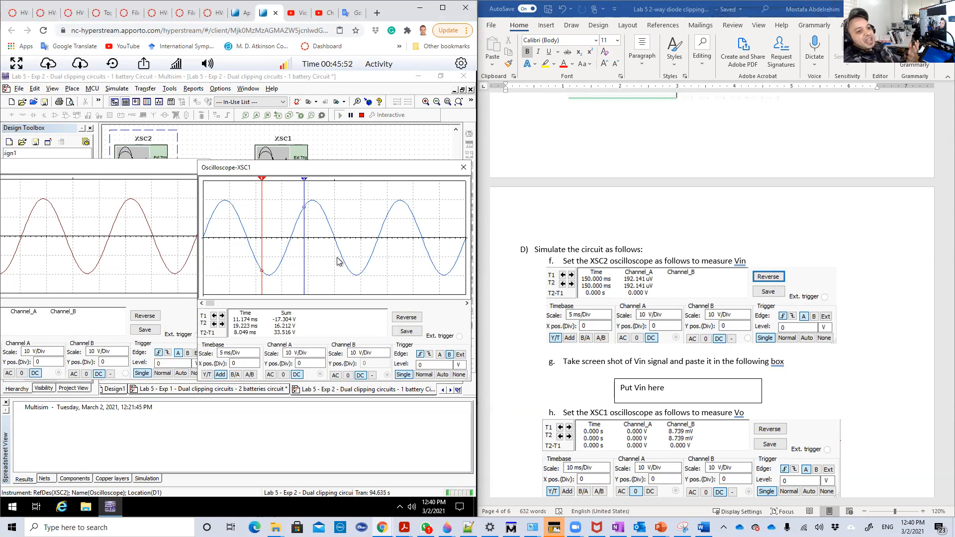
- Review the handout's instructions B and C on setting the potentiometer's 1 Ω maximum and 50 % position
{"action": "scroll", "coordinate": [640, 335], "scroll_direction": "up", "scroll_amount": 8}
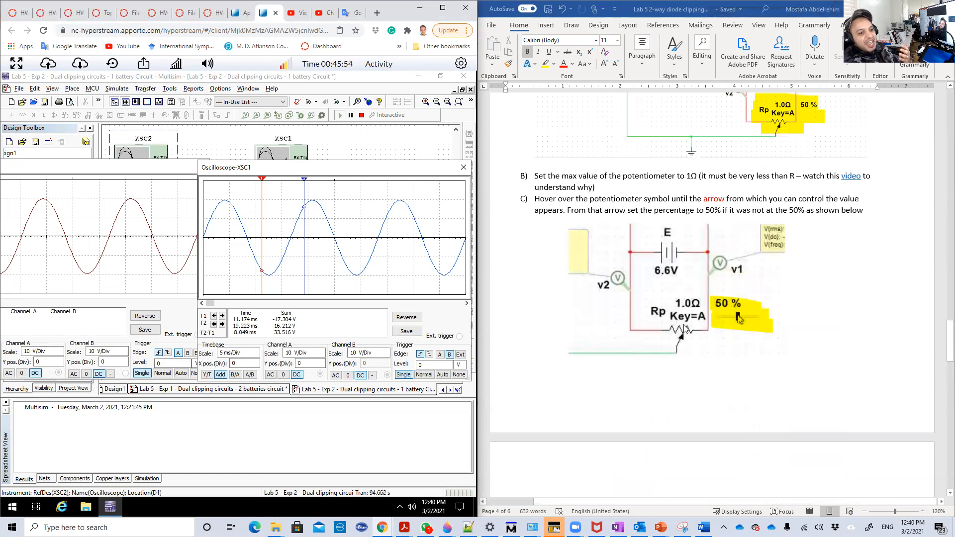